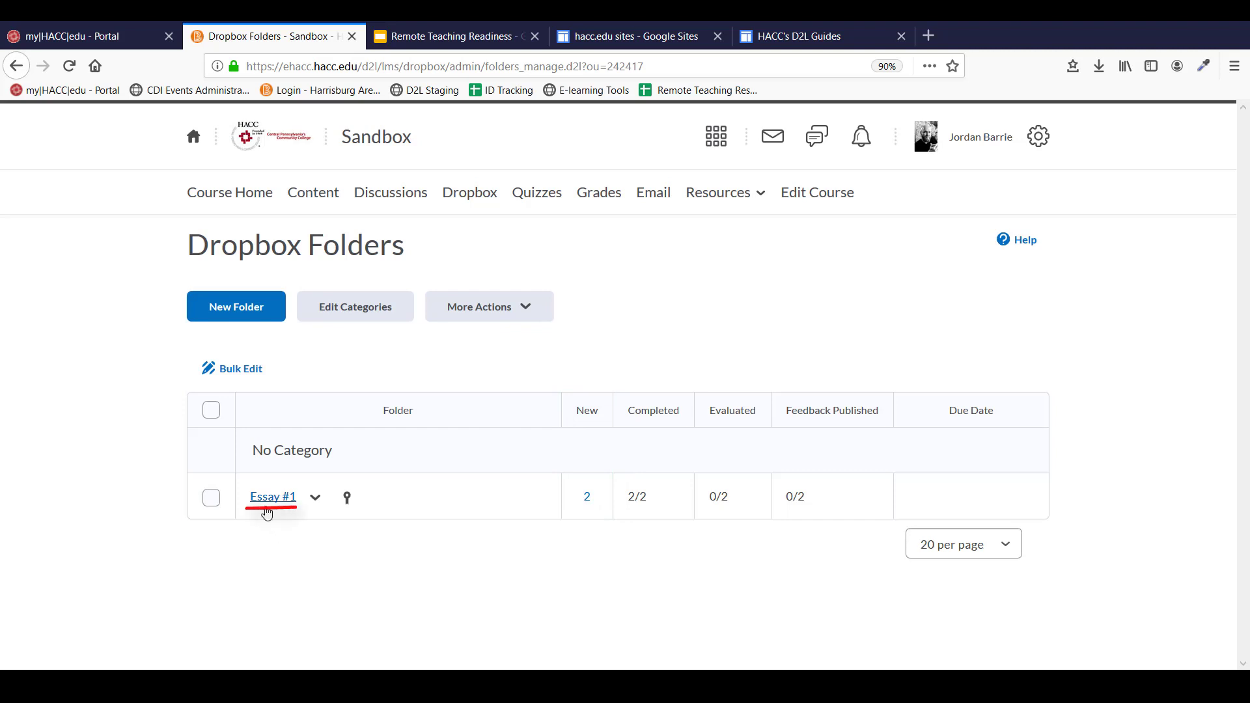
Open the first student's Really Awesome Essay.docx submission from the Essay #1 dropbox folder
{"action": "left_click", "coordinate": [267, 506]}
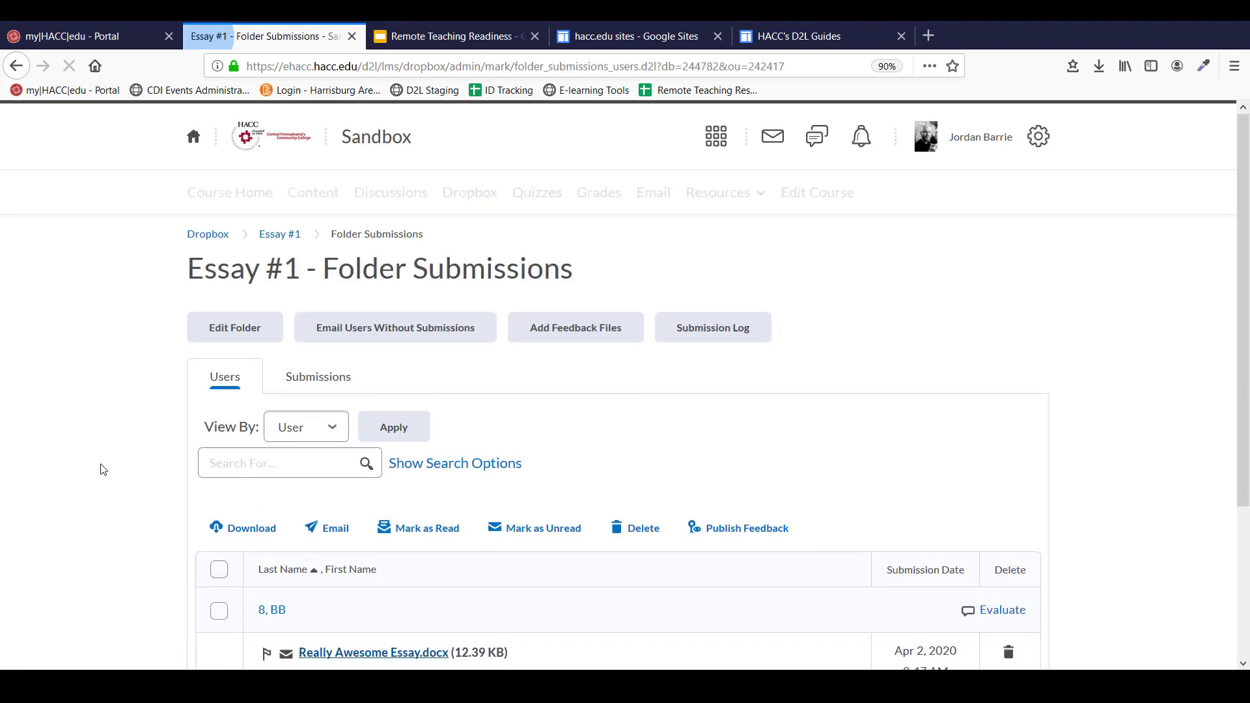
{"action": "scroll", "coordinate": [102, 469], "scroll_direction": "down", "scroll_amount": 2}
{"action": "scroll", "coordinate": [102, 469], "scroll_direction": "down", "scroll_amount": 3}
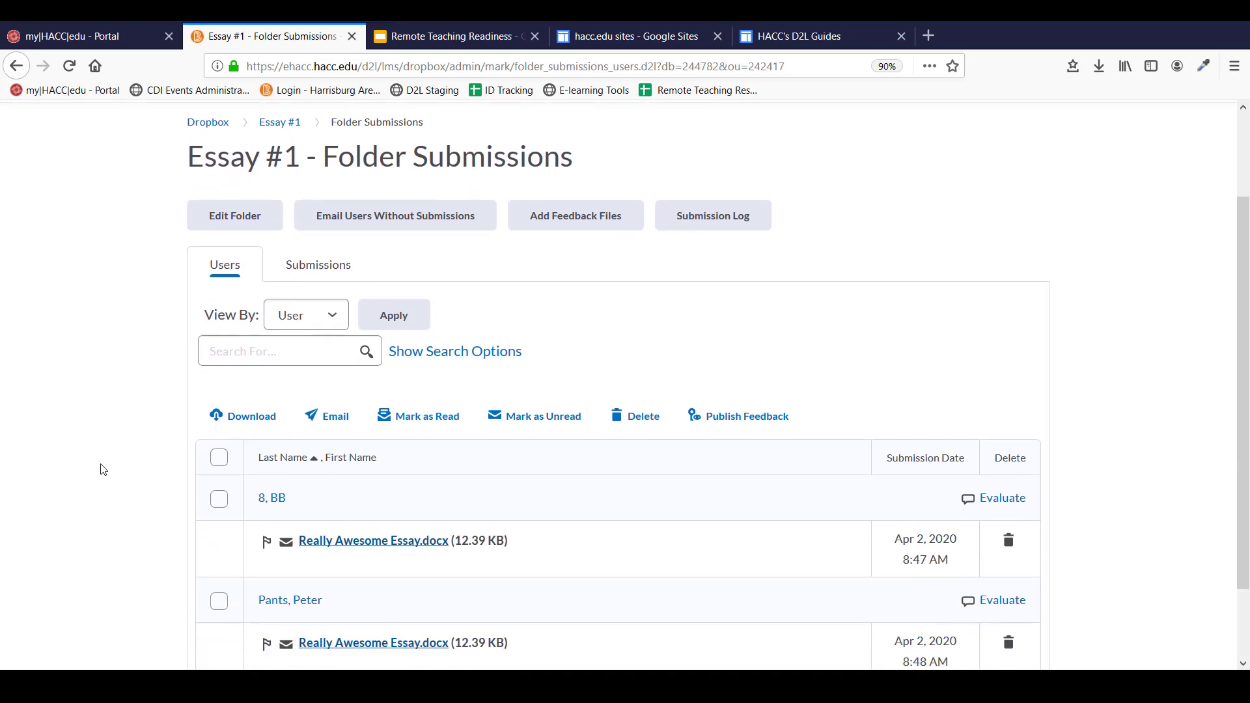
{"action": "scroll", "coordinate": [102, 468], "scroll_direction": "down", "scroll_amount": 1}
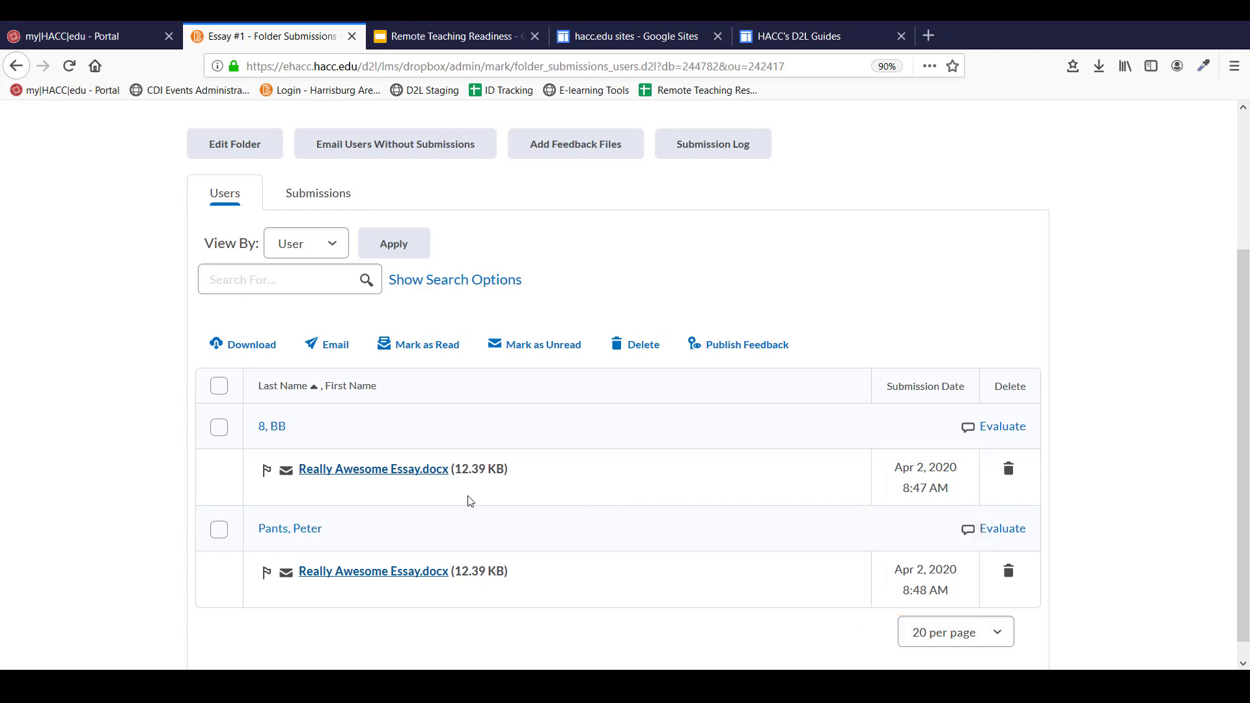
{"action": "left_click", "coordinate": [387, 478]}
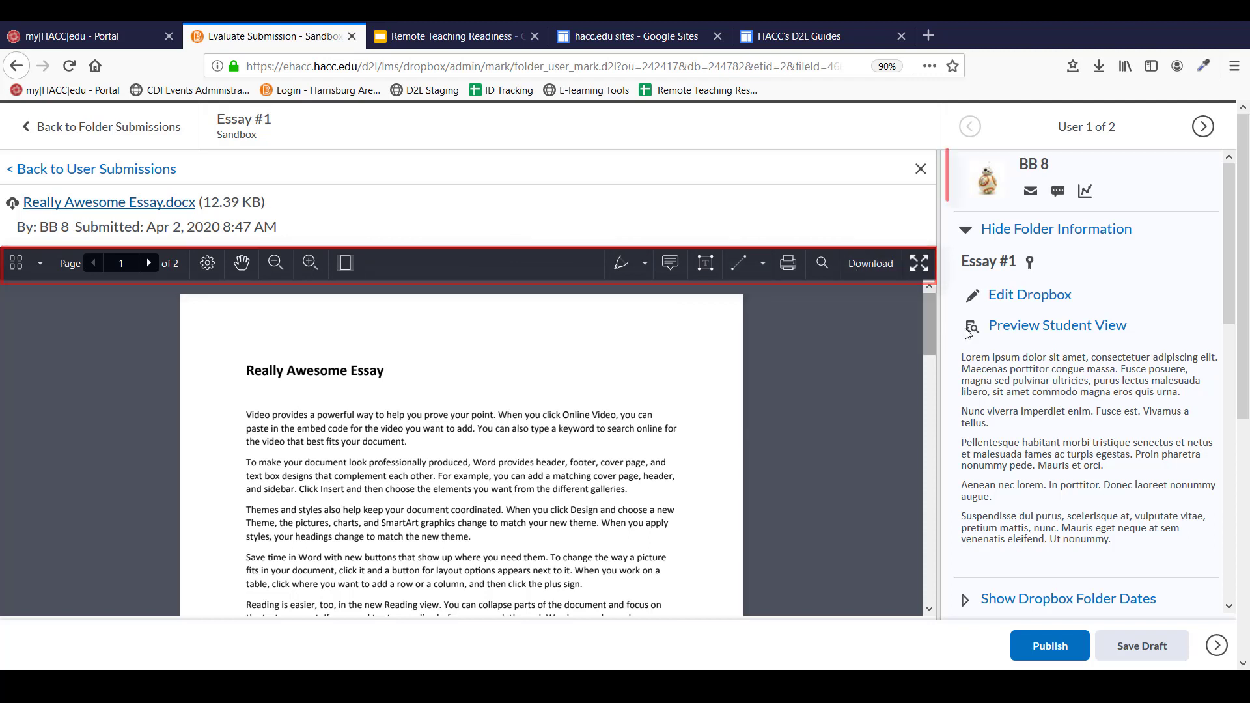
{"action": "scroll", "coordinate": [1020, 353], "scroll_direction": "down", "scroll_amount": 2}
{"action": "scroll", "coordinate": [1019, 353], "scroll_direction": "down", "scroll_amount": 4}
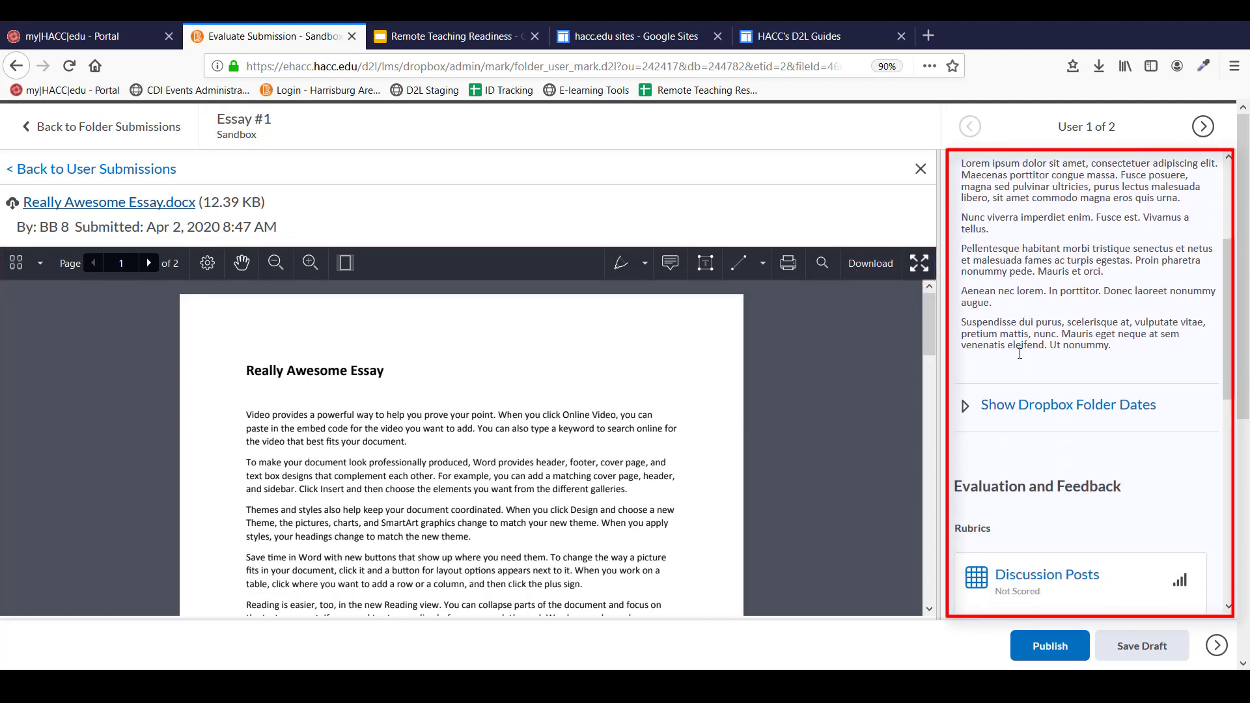
{"action": "scroll", "coordinate": [1019, 353], "scroll_direction": "up", "scroll_amount": 6}
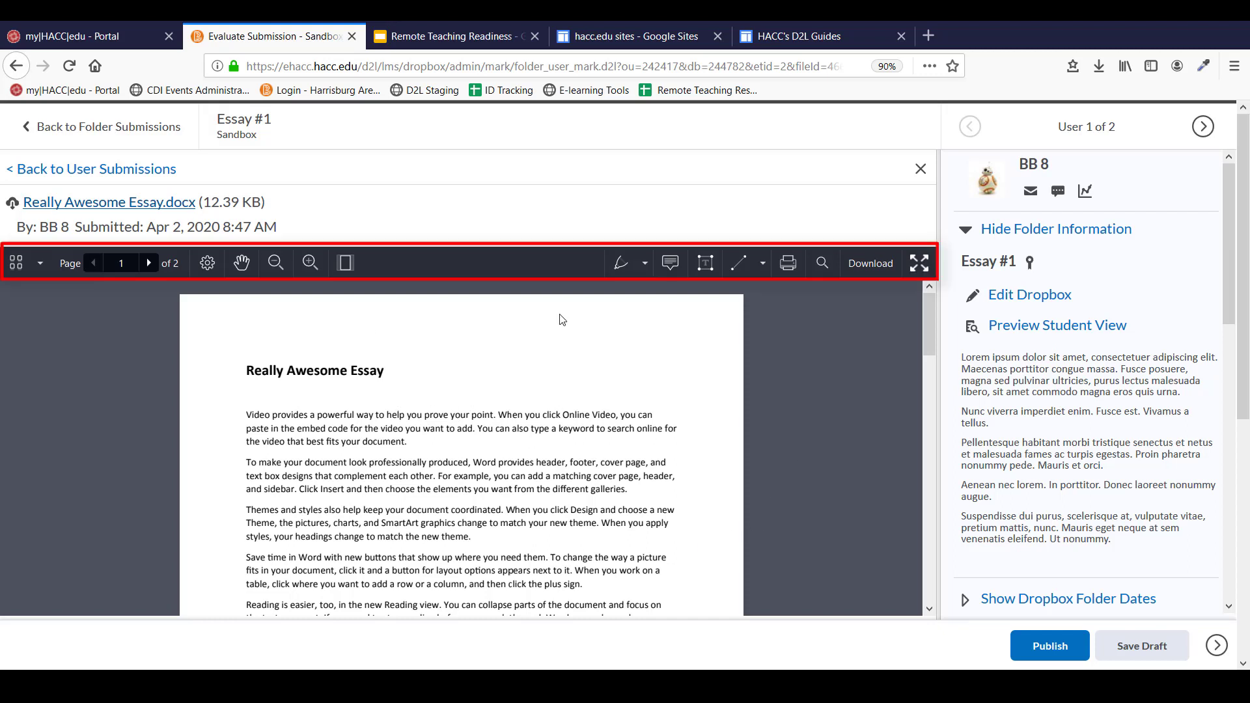
Underline the title "Really Awesome Essay" and handwrite "A+" beside it using the blue 5 pt Pen in Normal blend mode
{"action": "left_click", "coordinate": [644, 264]}
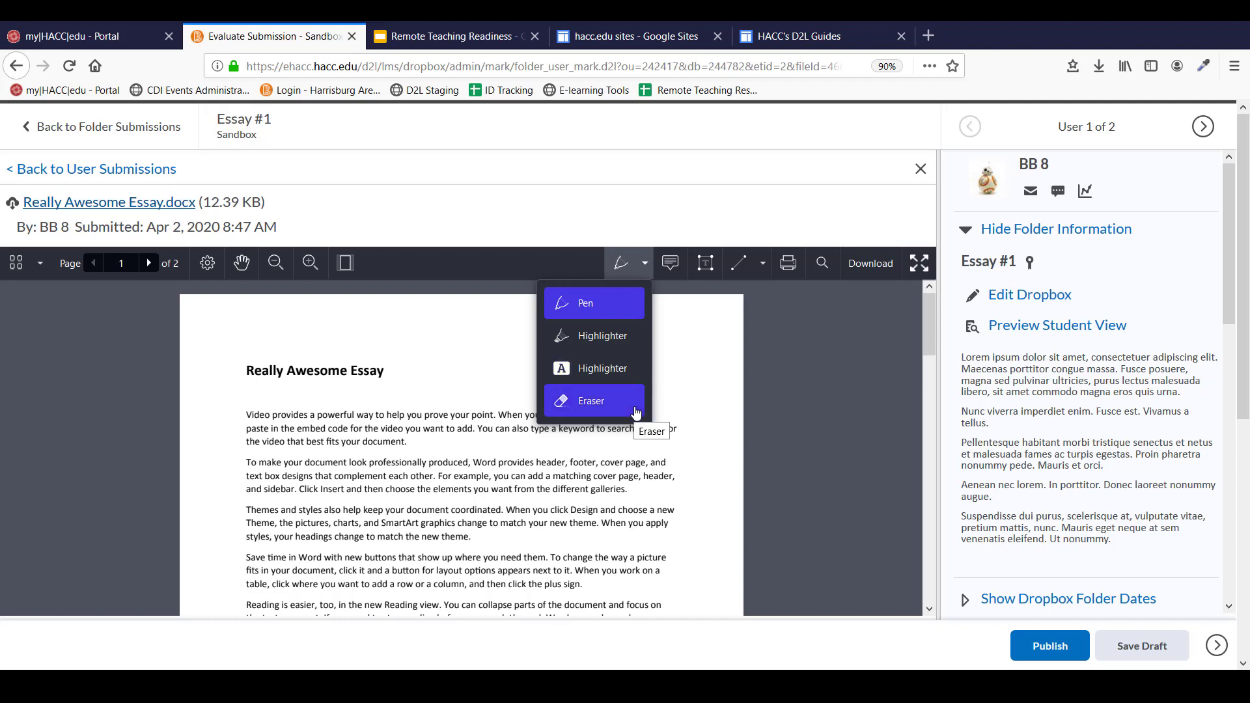
{"action": "left_click", "coordinate": [620, 306]}
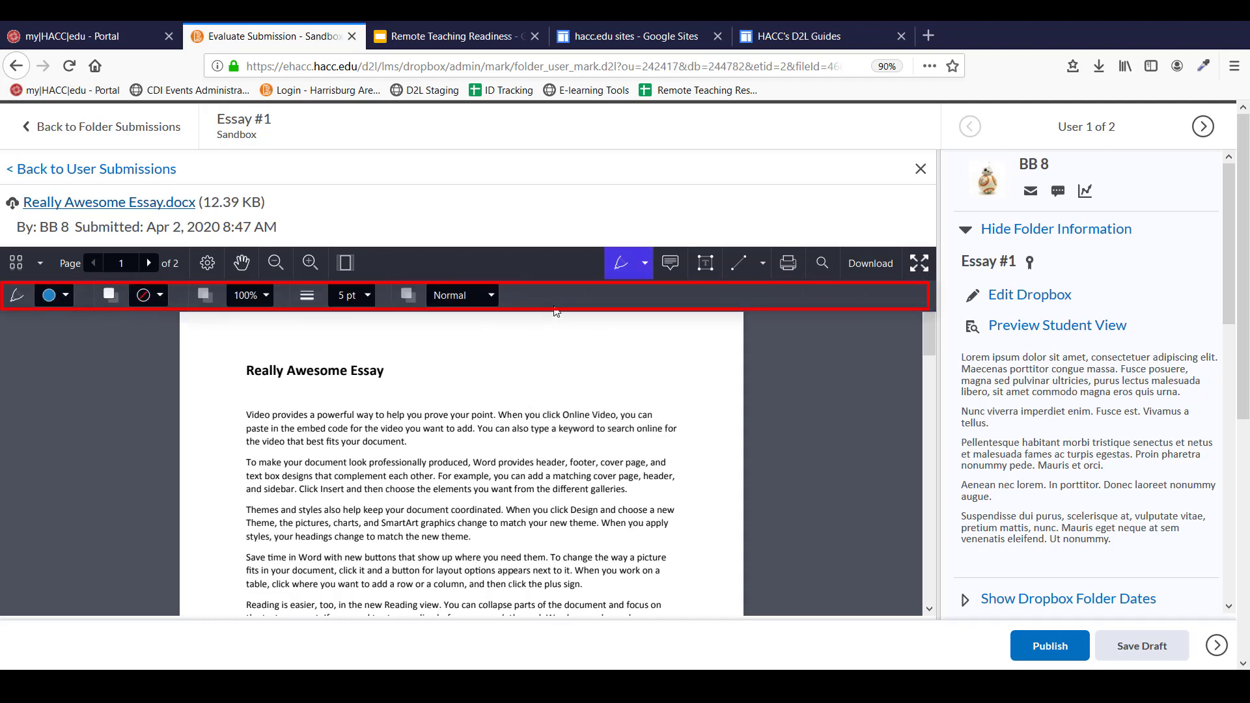
{"action": "left_click", "coordinate": [67, 297]}
{"action": "left_click", "coordinate": [69, 299]}
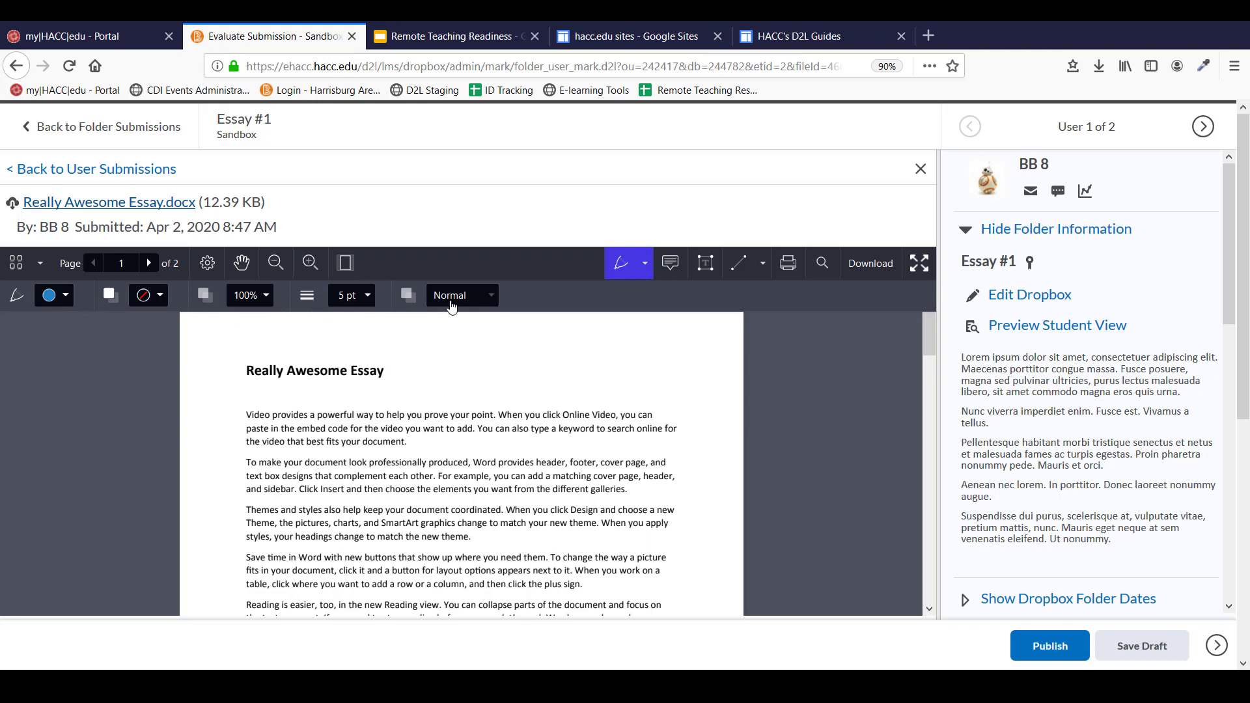
{"action": "left_click", "coordinate": [494, 299]}
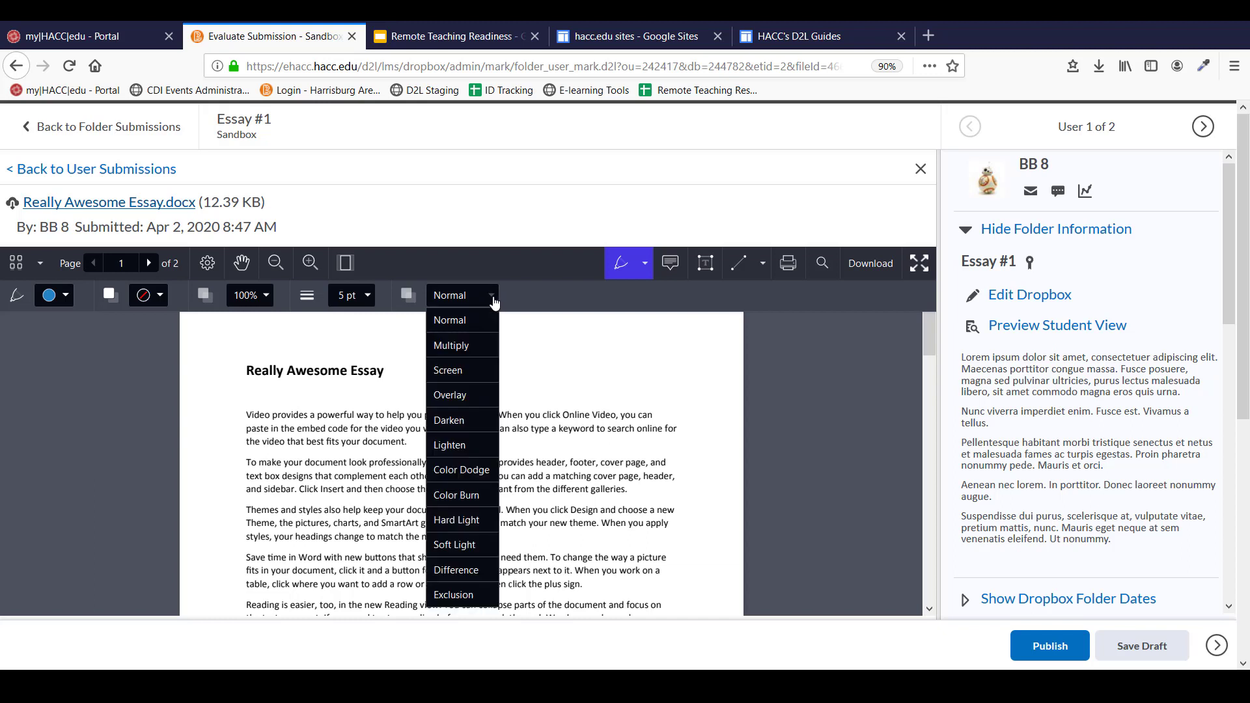
{"action": "left_click", "coordinate": [493, 300]}
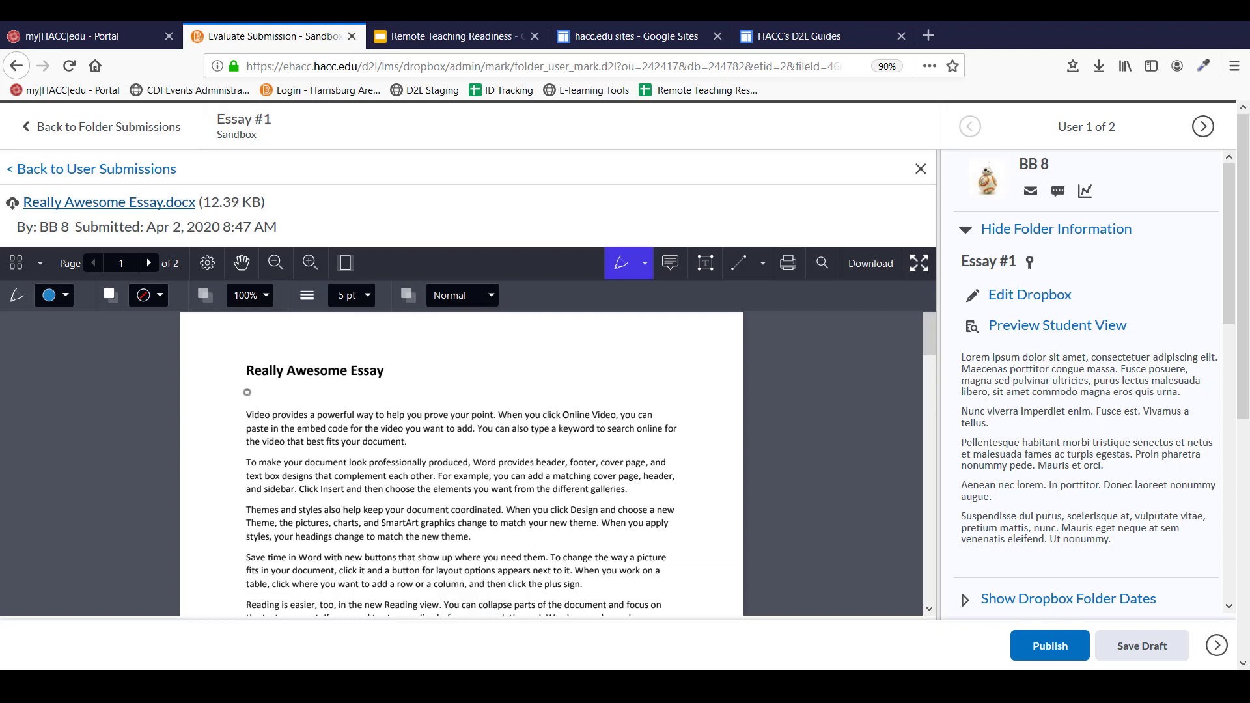
{"action": "left_click_drag", "start_coordinate": [246, 391], "coordinate": [384, 393]}
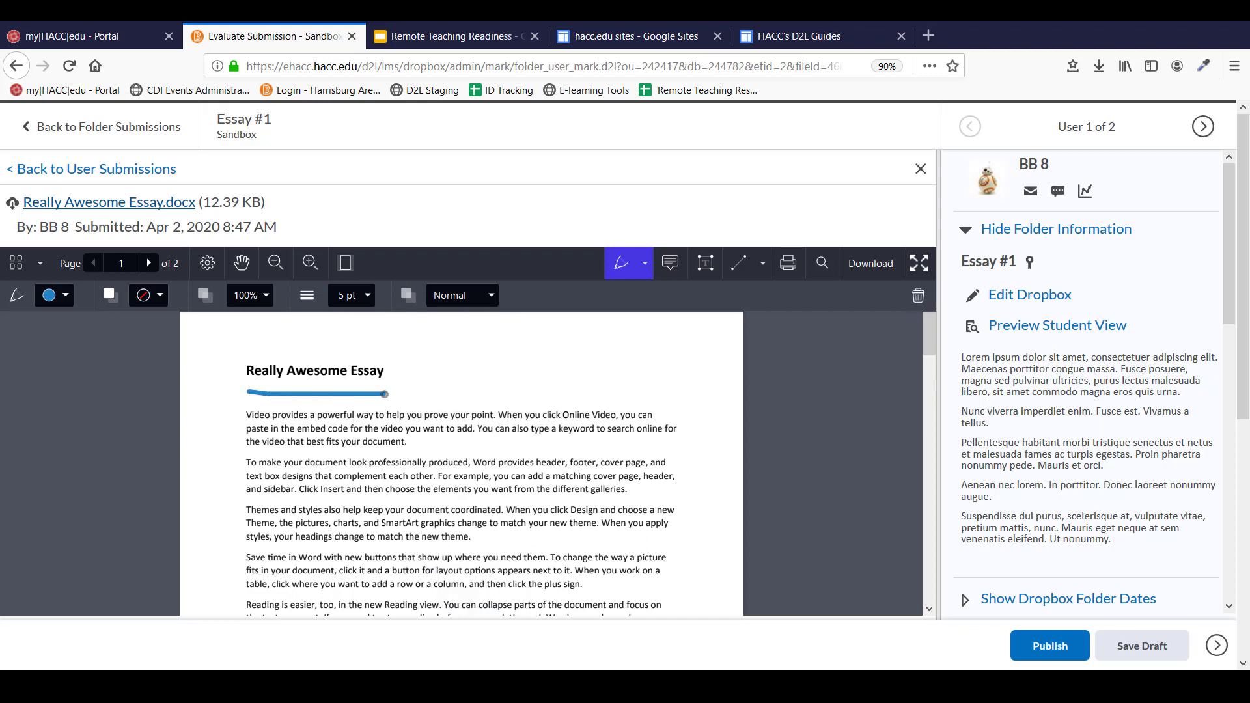
{"action": "mouse_move", "coordinate": [589, 382]}
{"action": "left_mouse_down"}
{"action": "mouse_move", "coordinate": [606, 346]}
{"action": "mouse_move", "coordinate": [635, 394]}
{"action": "mouse_move", "coordinate": [571, 369]}
{"action": "left_mouse_up"}
{"action": "mouse_move", "coordinate": [650, 355]}
{"action": "left_mouse_down"}
{"action": "mouse_move", "coordinate": [650, 373]}
{"action": "mouse_move", "coordinate": [635, 366]}
{"action": "left_mouse_up"}
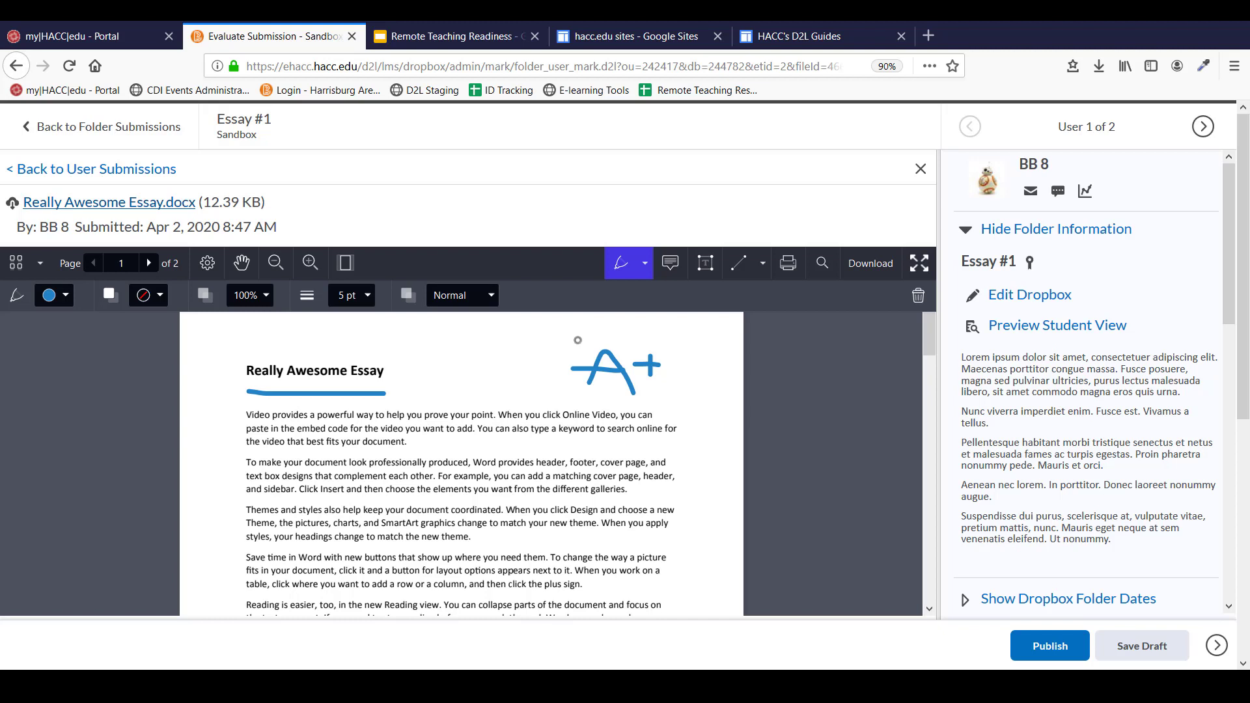
Highlight the title "Really Awesome Essay" with the orange 30 pt freehand Highlighter
{"action": "left_click", "coordinate": [646, 266]}
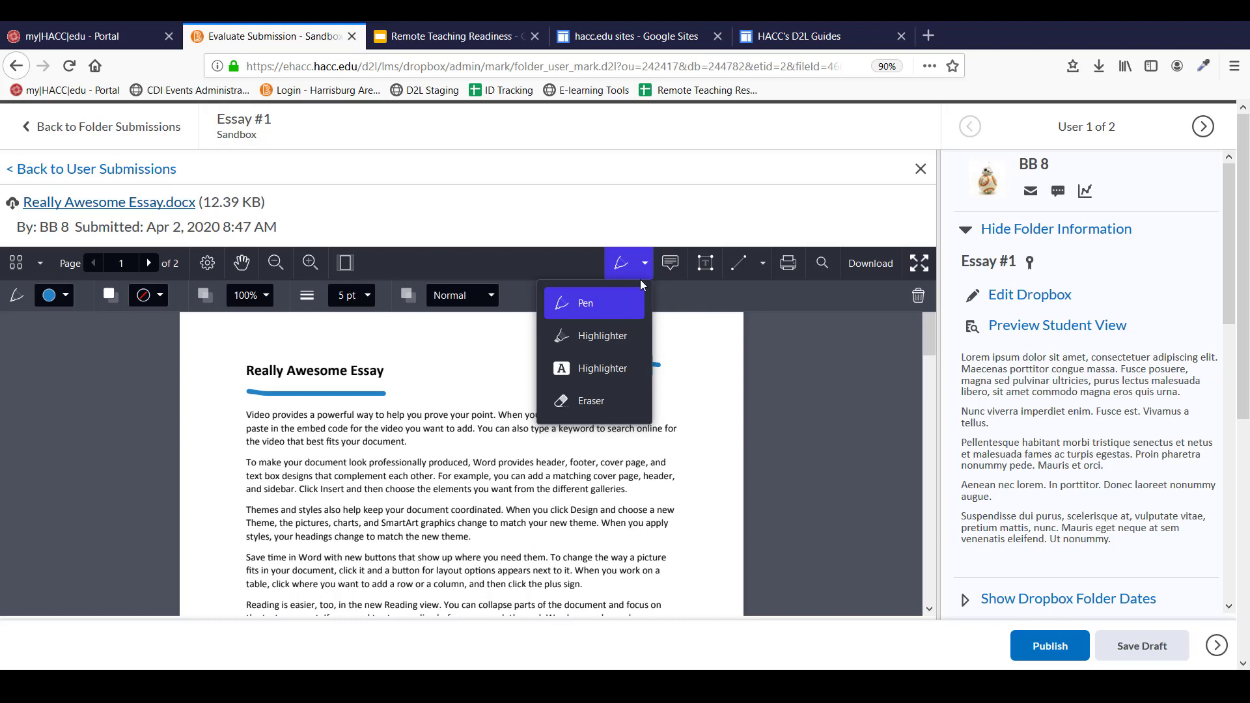
{"action": "left_click", "coordinate": [634, 343]}
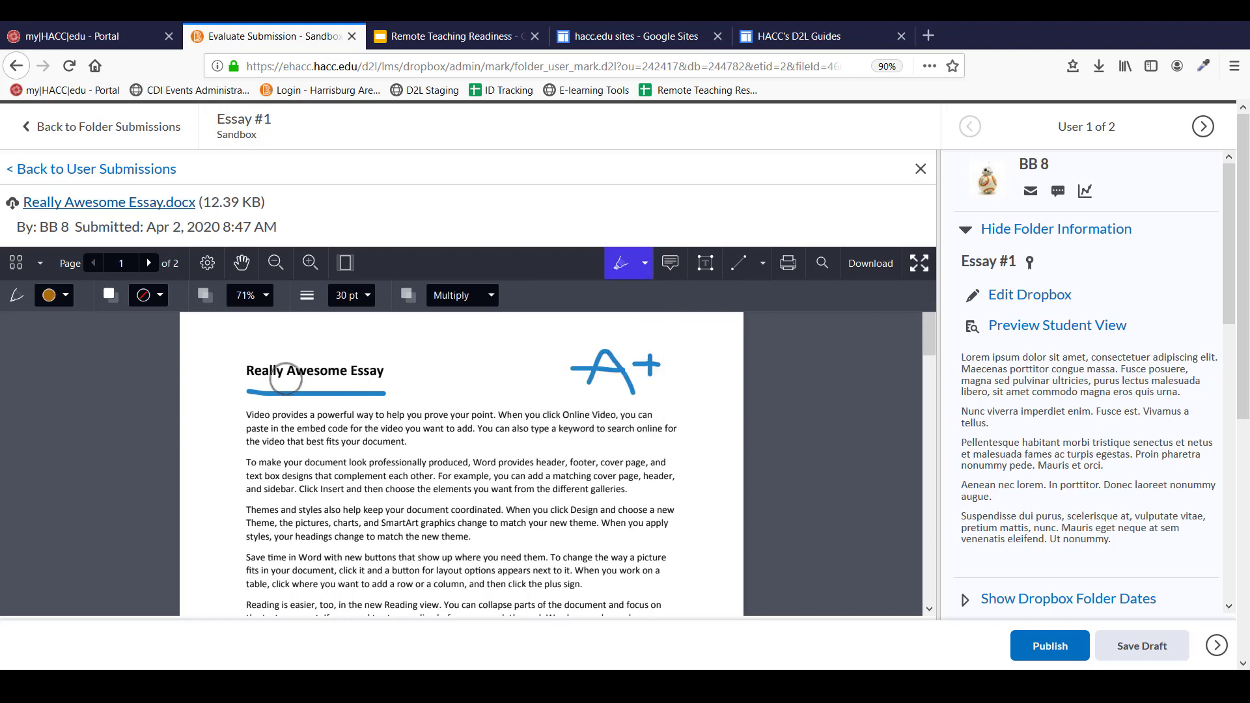
{"action": "left_click_drag", "start_coordinate": [248, 370], "coordinate": [392, 370]}
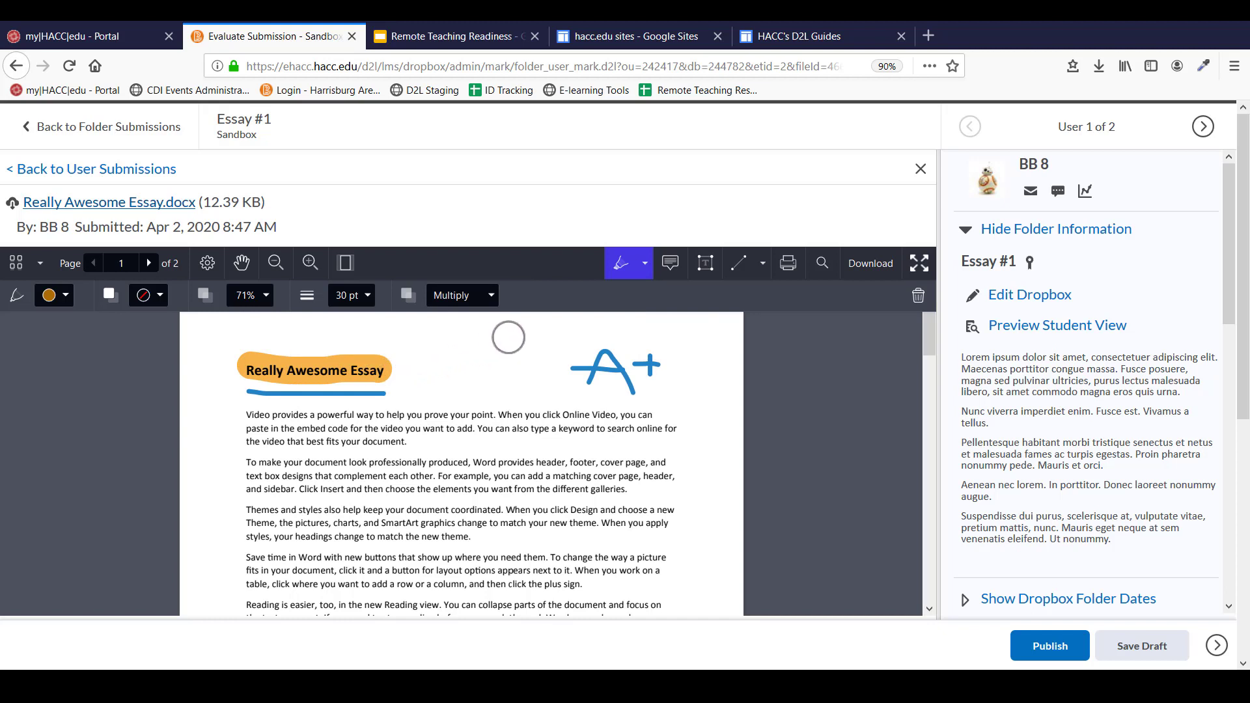
Highlight "provides a powerful way to" and "to add. You can also type a" in yellow with the text Highlighter
{"action": "left_click", "coordinate": [645, 263]}
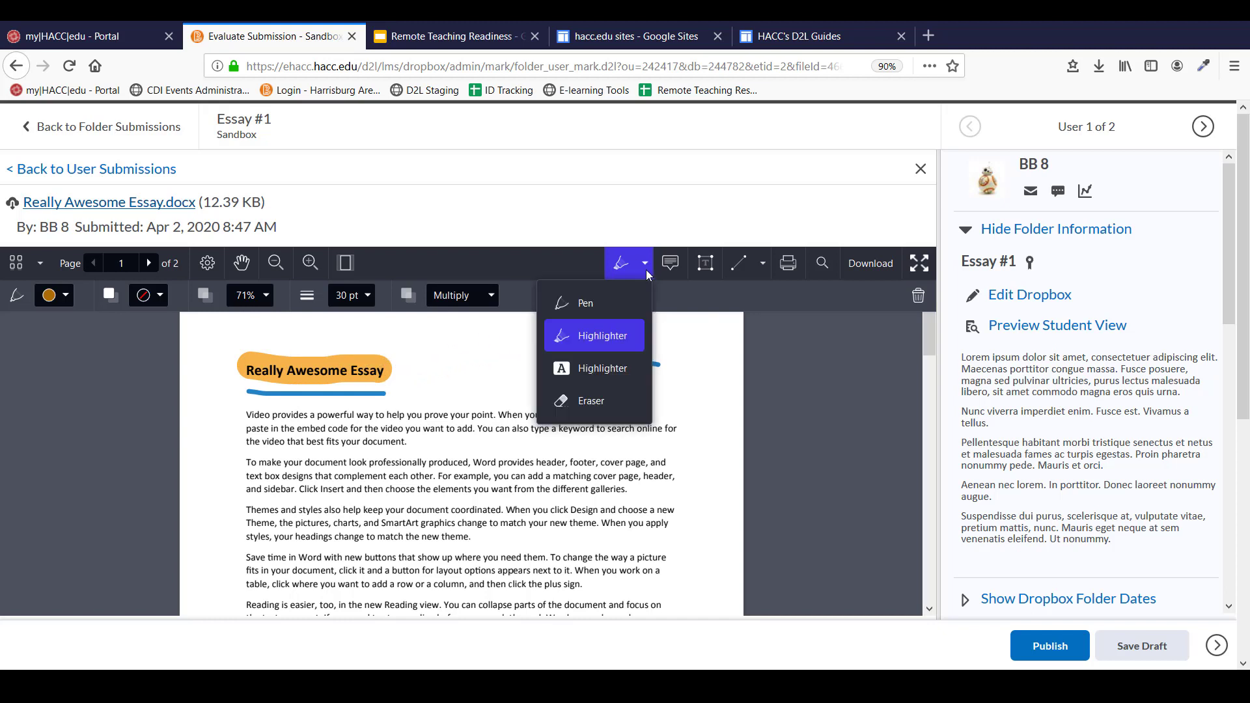
{"action": "left_click", "coordinate": [627, 368]}
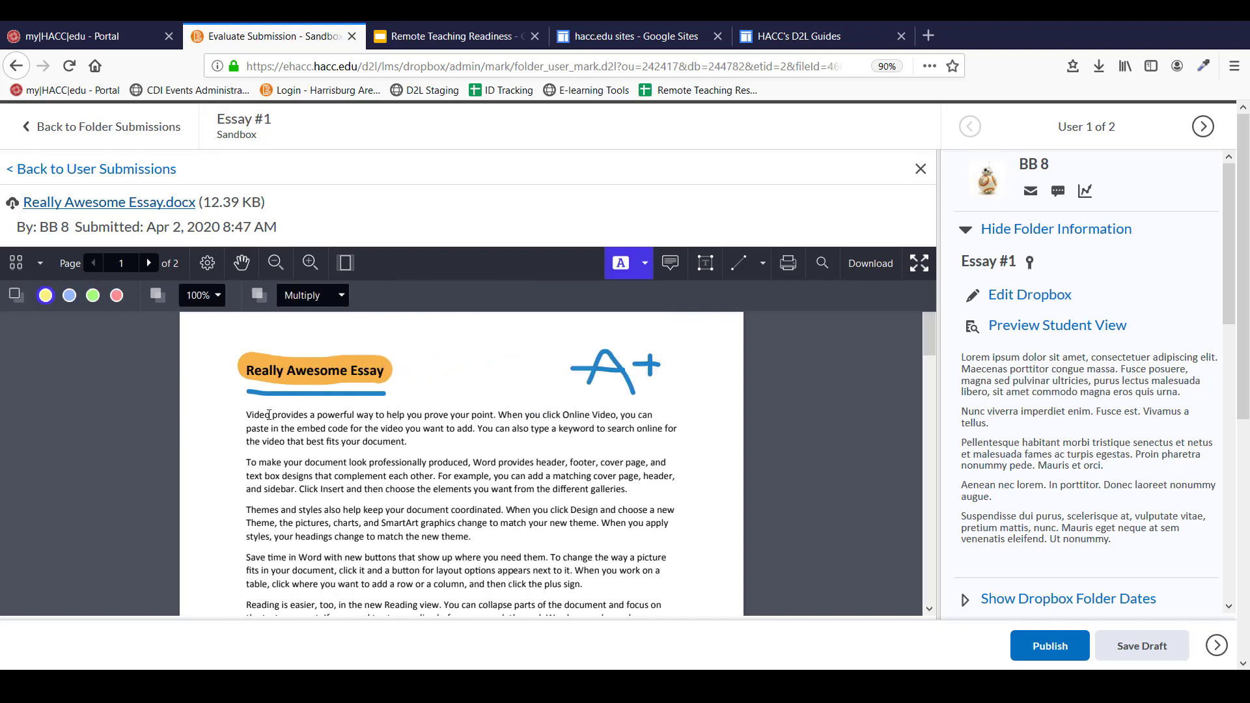
{"action": "left_click_drag", "start_coordinate": [246, 415], "coordinate": [561, 428]}
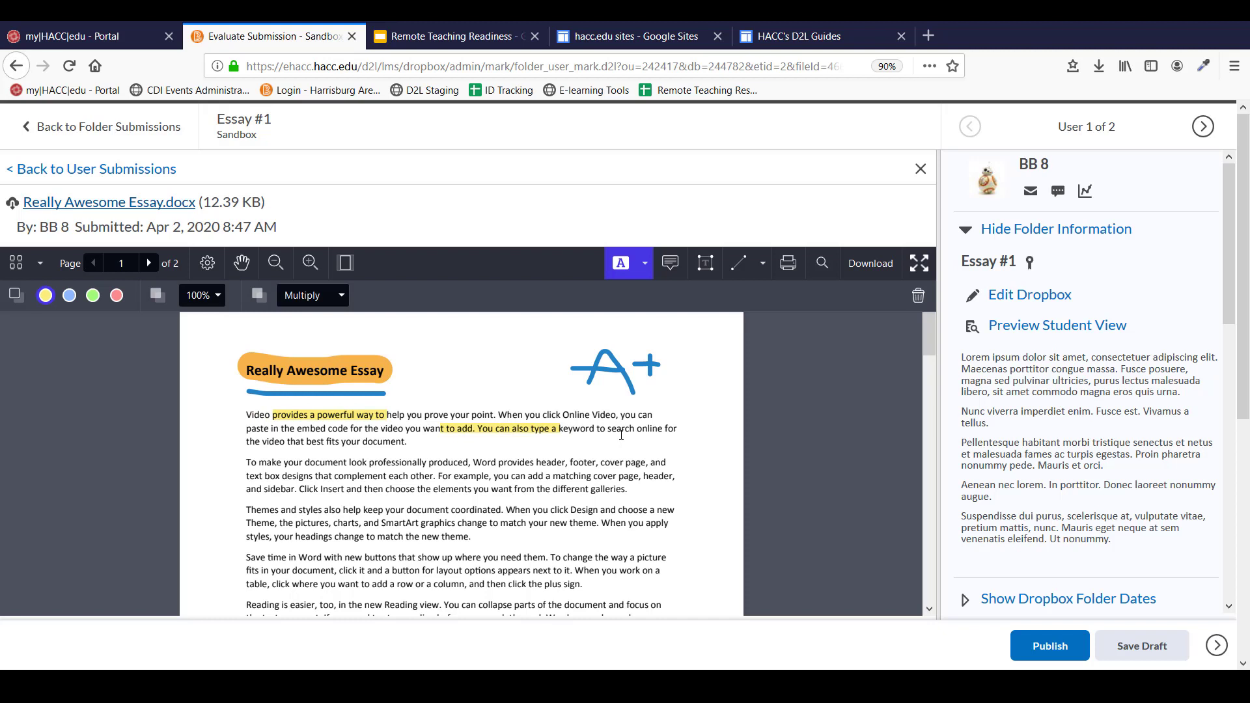
Erase the blue underline below the title and the plus sign after the handwritten A with the 13 pt Eraser
{"action": "left_click", "coordinate": [643, 272]}
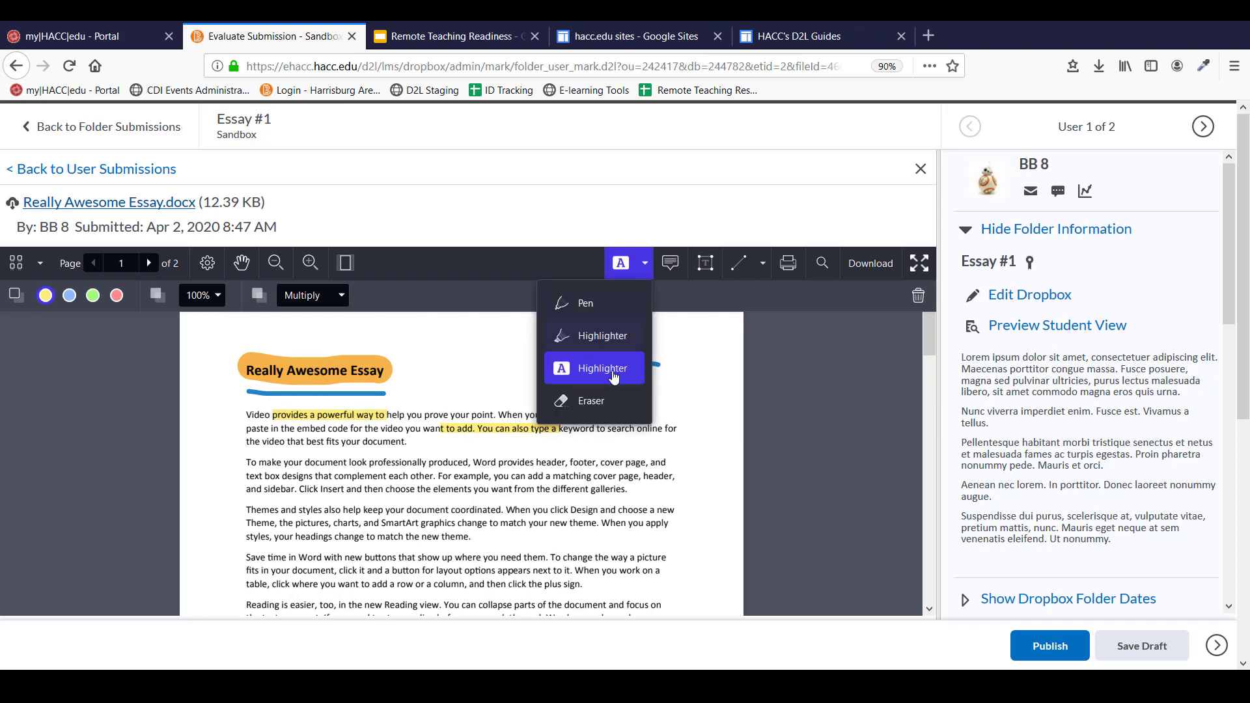
{"action": "left_click", "coordinate": [591, 400]}
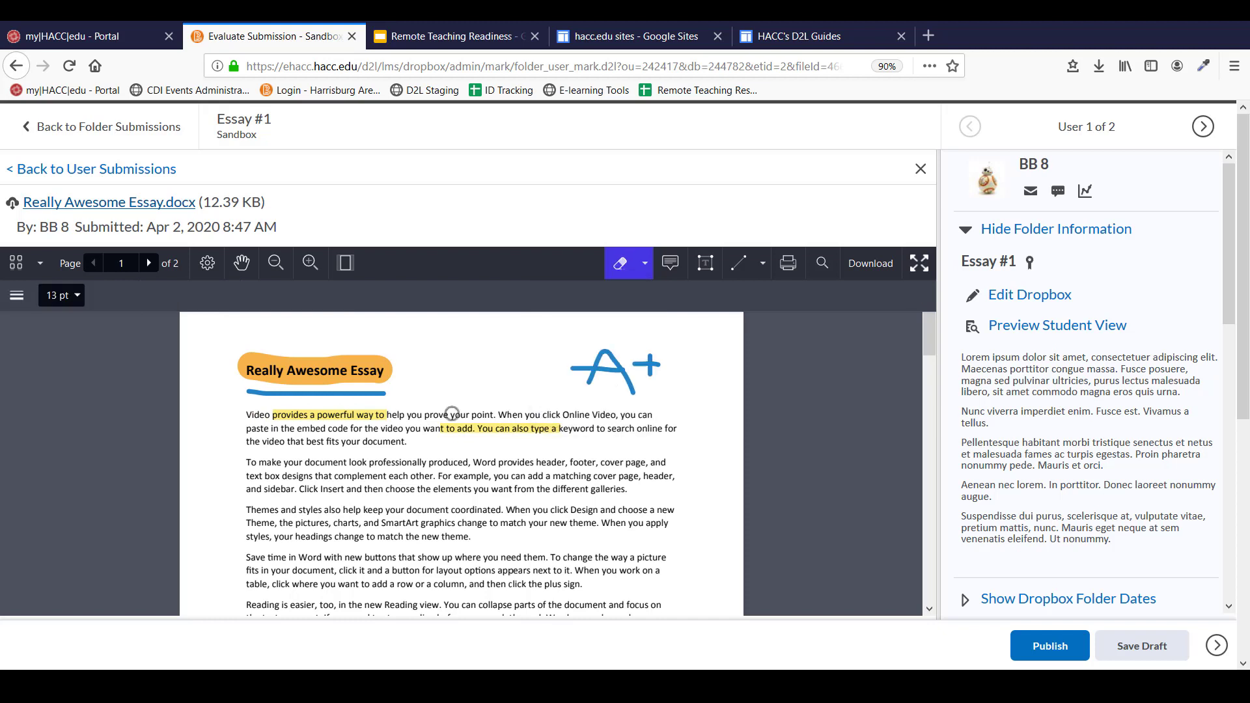
{"action": "left_click_drag", "start_coordinate": [385, 393], "coordinate": [237, 391]}
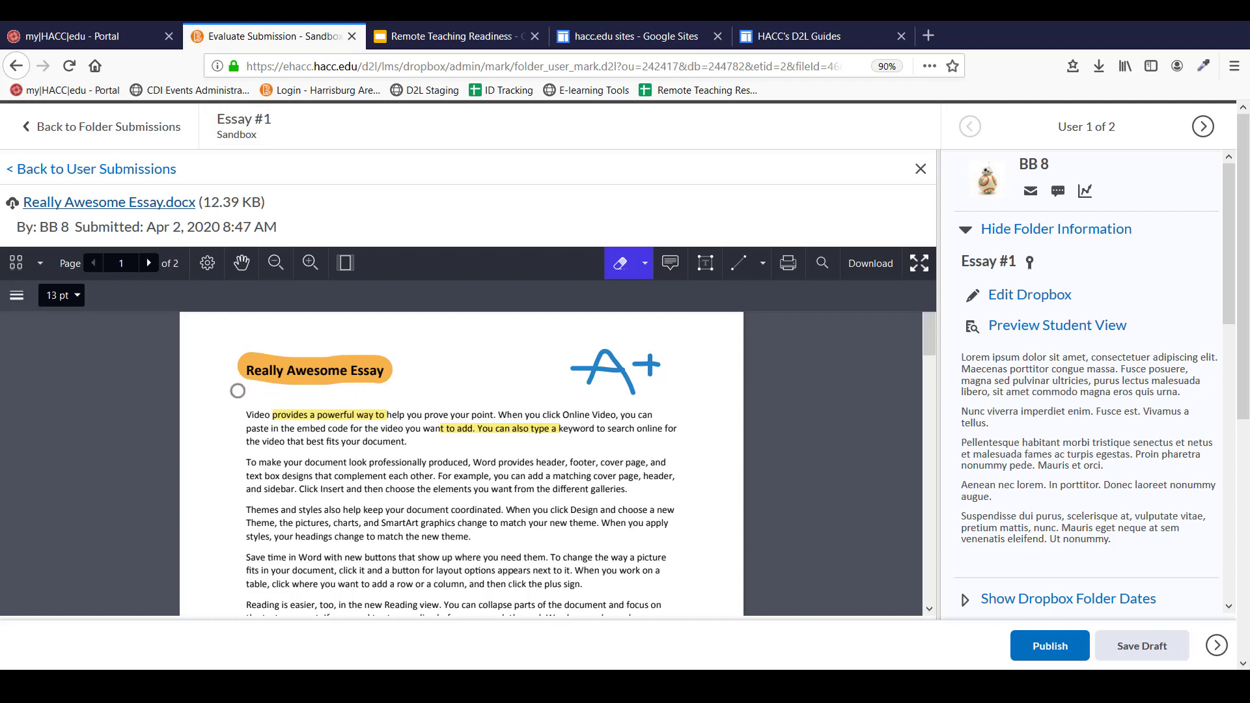
{"action": "mouse_move", "coordinate": [649, 355]}
{"action": "left_mouse_down"}
{"action": "mouse_move", "coordinate": [653, 371]}
{"action": "mouse_move", "coordinate": [635, 360]}
{"action": "left_mouse_up"}
Delete the yellow highlight annotation on "to add. You can also type a" in the first paragraph
{"action": "left_click", "coordinate": [645, 269]}
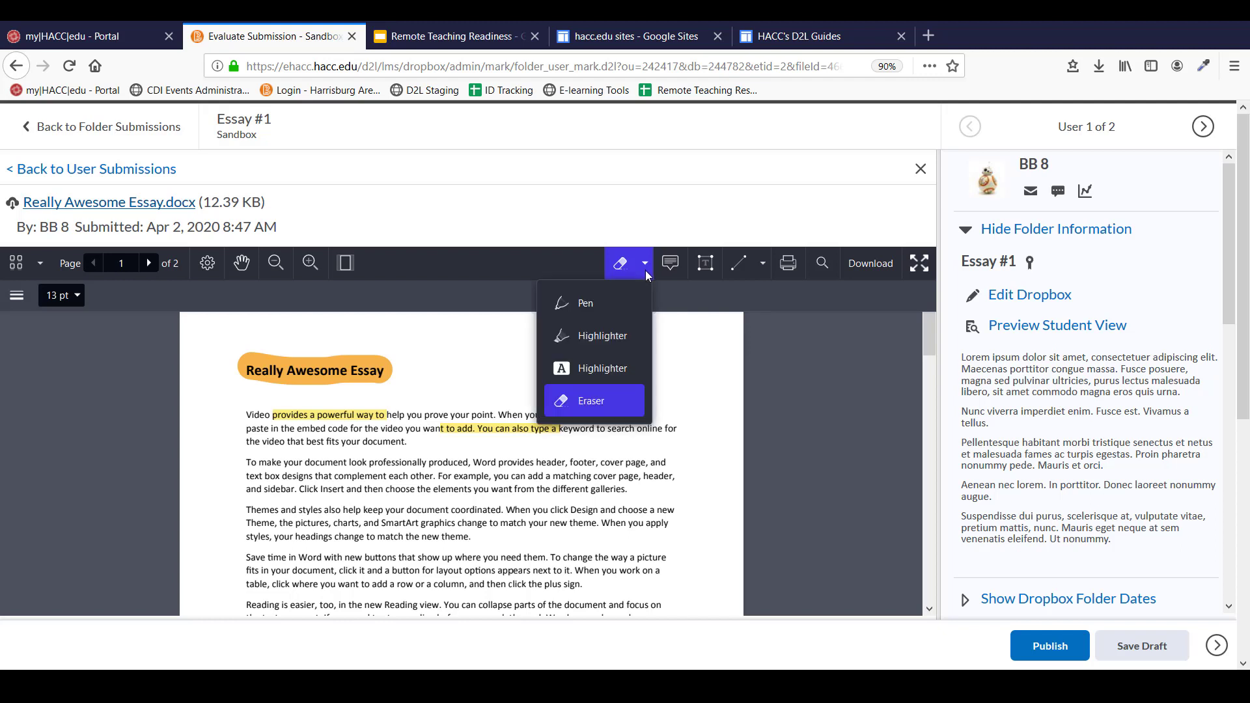
{"action": "left_click", "coordinate": [628, 368]}
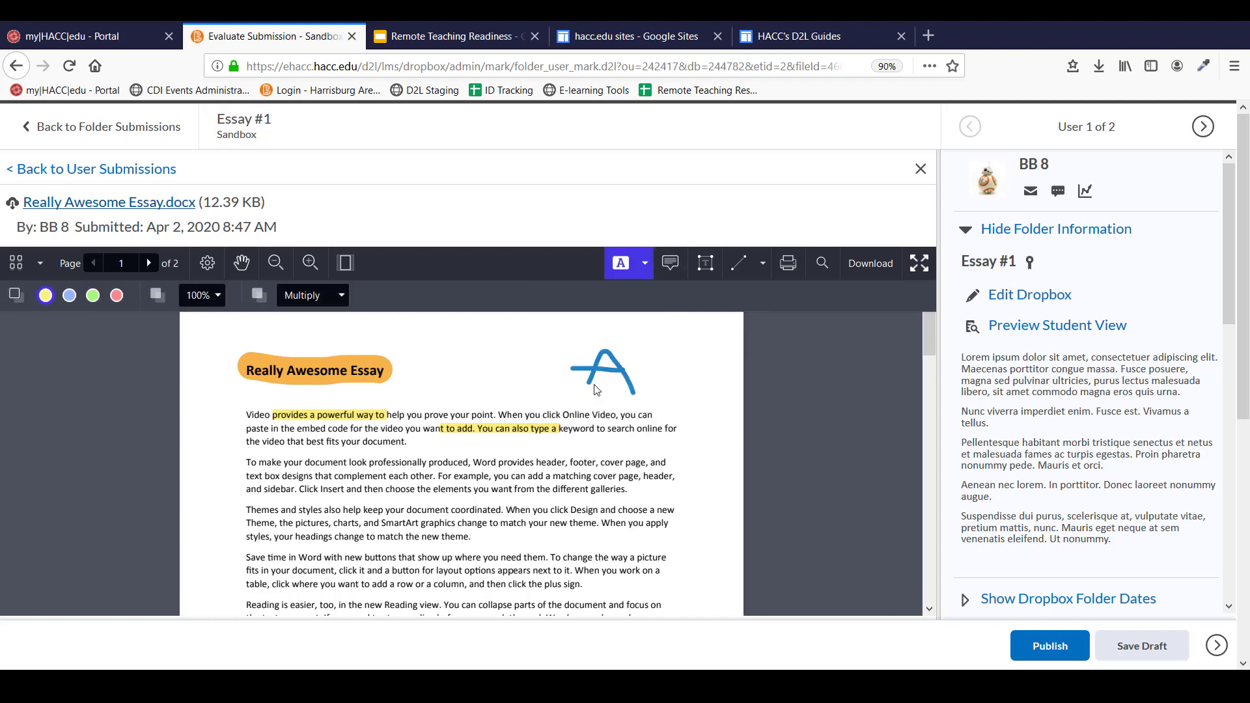
{"action": "left_click", "coordinate": [550, 432]}
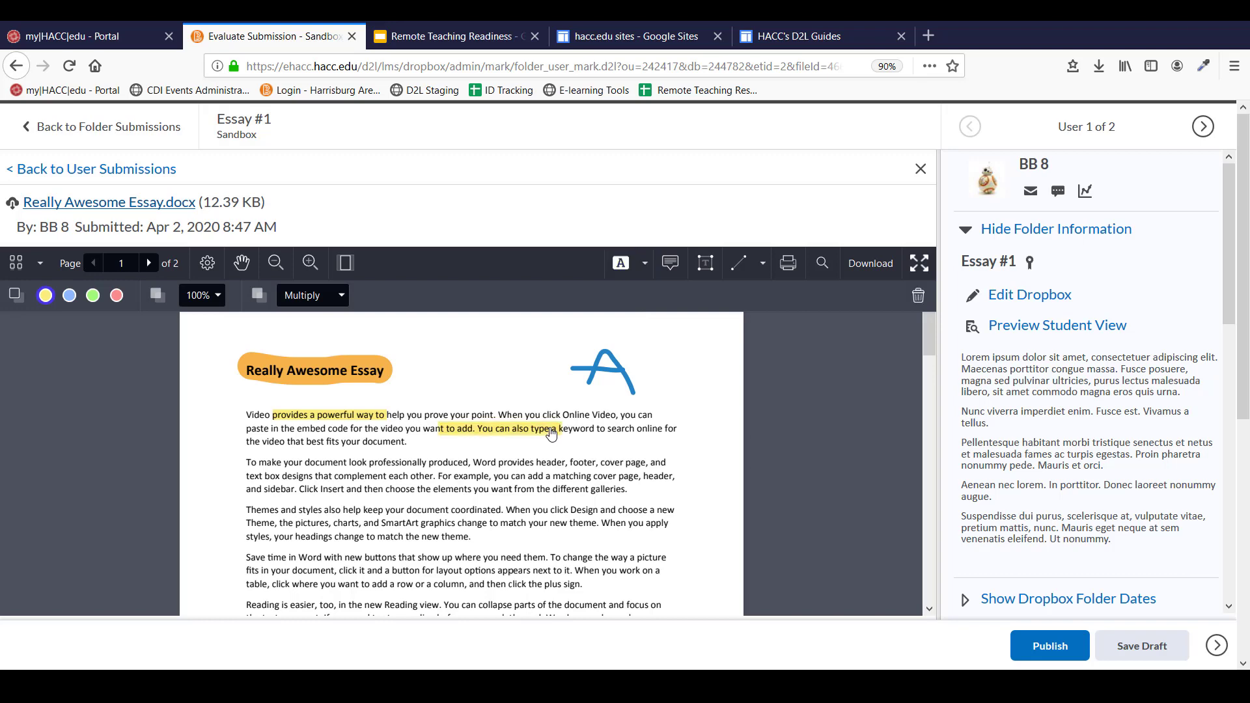
{"action": "left_click", "coordinate": [918, 298]}
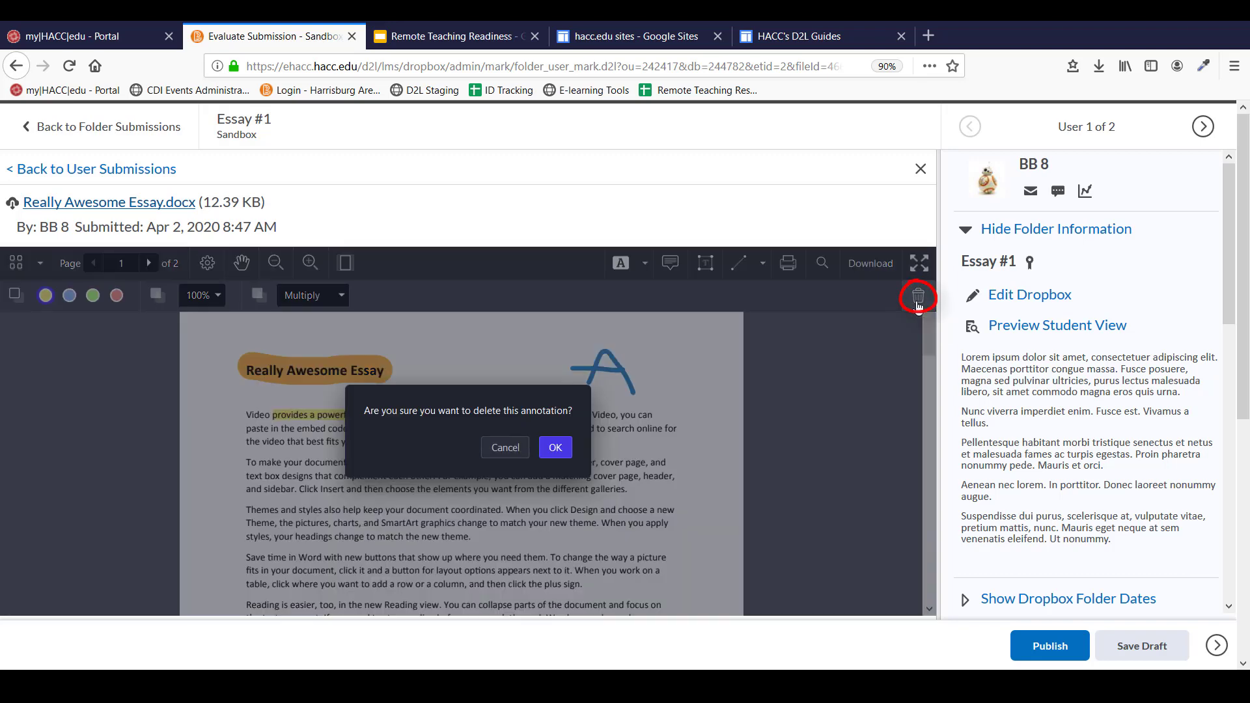
{"action": "left_click", "coordinate": [569, 450]}
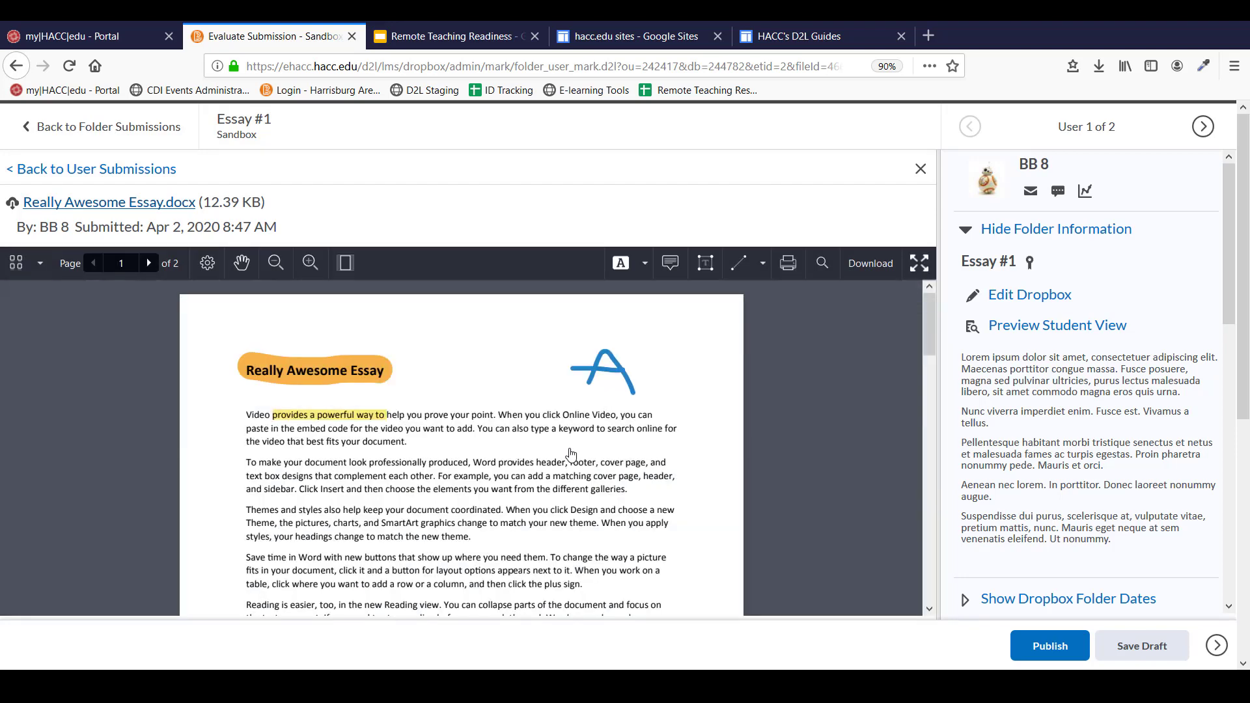
Add a yellow comment note just below the end of the title reading "Great opening! Try to....", and reopen it to check its text
{"action": "left_click", "coordinate": [670, 263]}
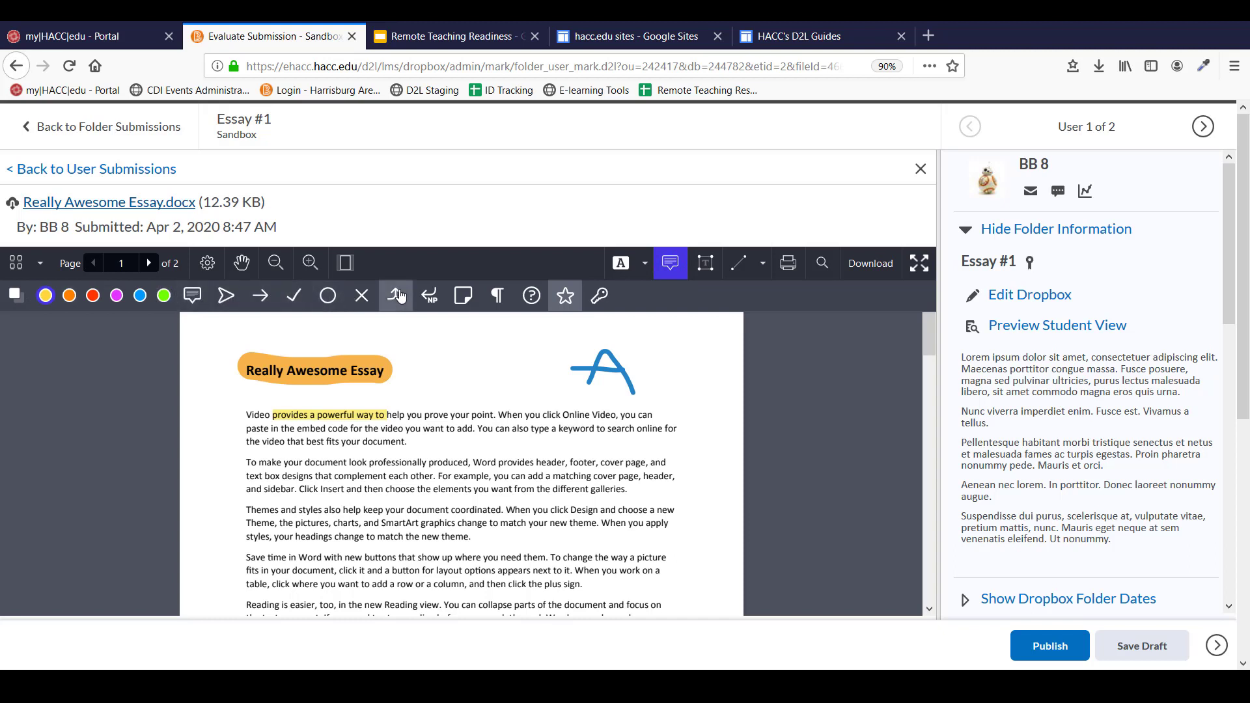
{"action": "left_click", "coordinate": [199, 303]}
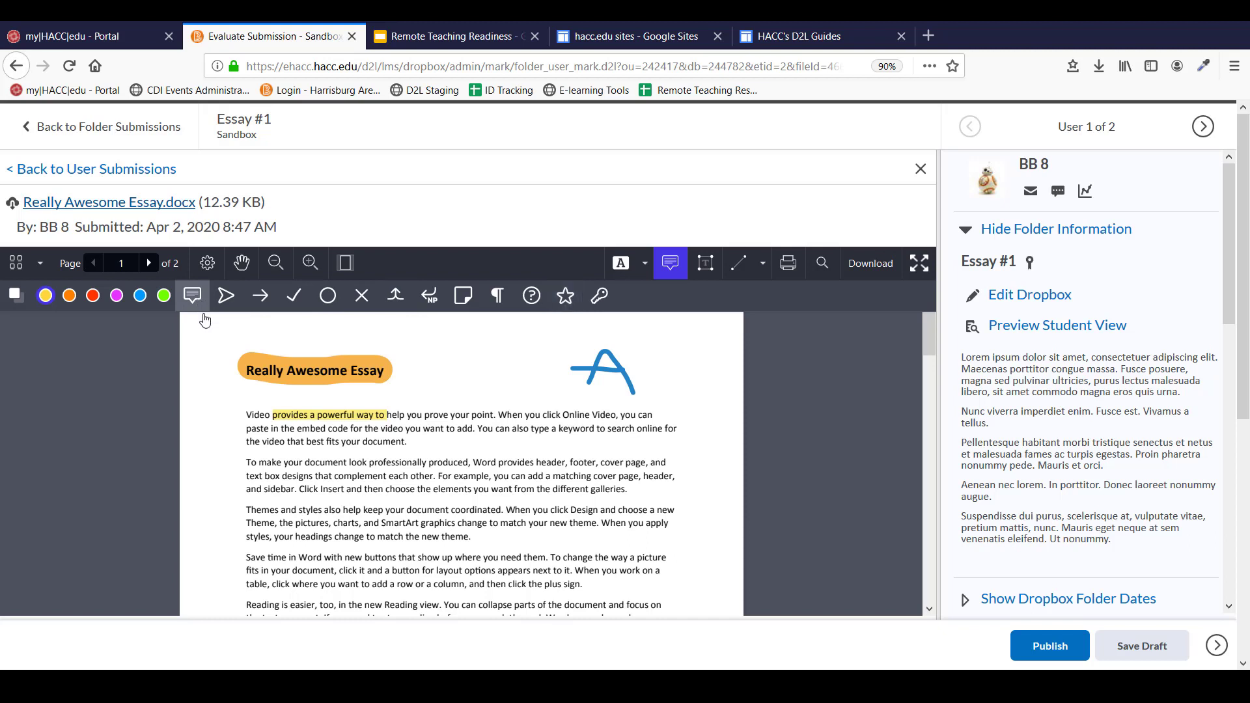
{"action": "left_click", "coordinate": [231, 396]}
{"action": "mouse_move", "coordinate": [231, 396]}
{"action": "left_mouse_down"}
{"action": "mouse_move", "coordinate": [493, 418]}
{"action": "mouse_move", "coordinate": [498, 390]}
{"action": "mouse_move", "coordinate": [425, 416]}
{"action": "mouse_move", "coordinate": [391, 395]}
{"action": "mouse_move", "coordinate": [294, 396]}
{"action": "mouse_move", "coordinate": [393, 398]}
{"action": "mouse_move", "coordinate": [382, 399]}
{"action": "left_mouse_up"}
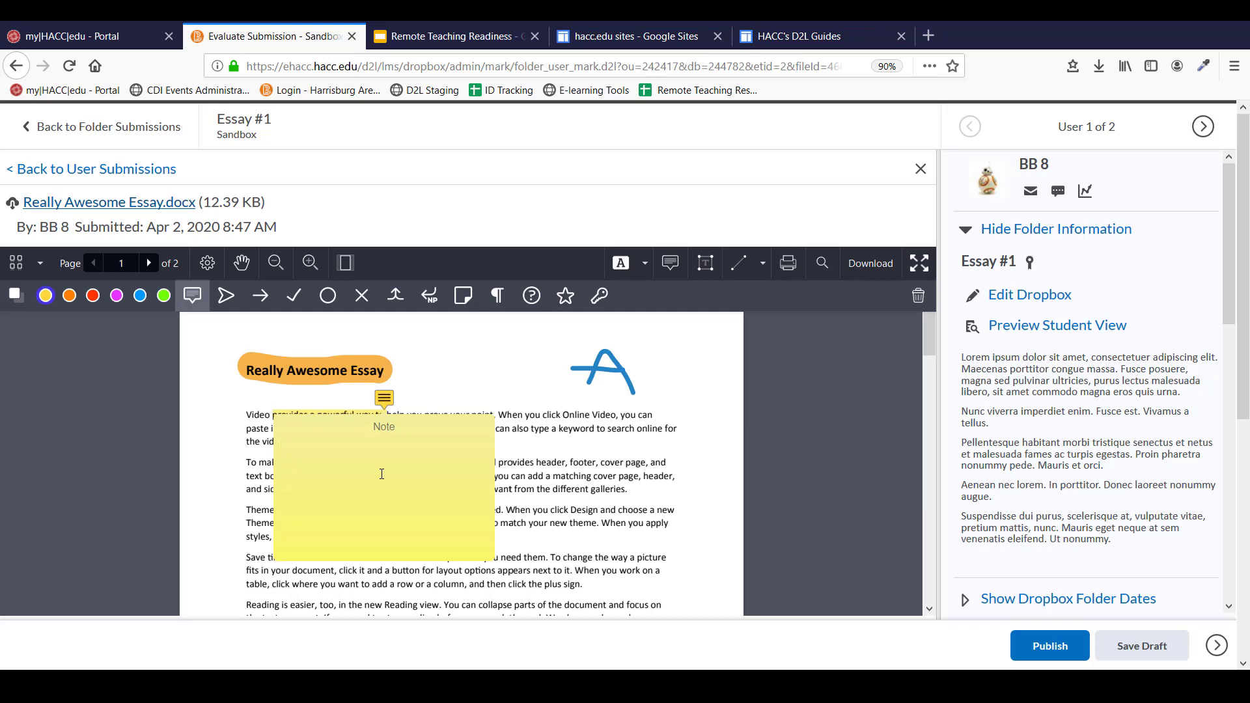
{"action": "type", "text": "Great opening! Try to..."}
{"action": "left_click", "coordinate": [502, 376]}
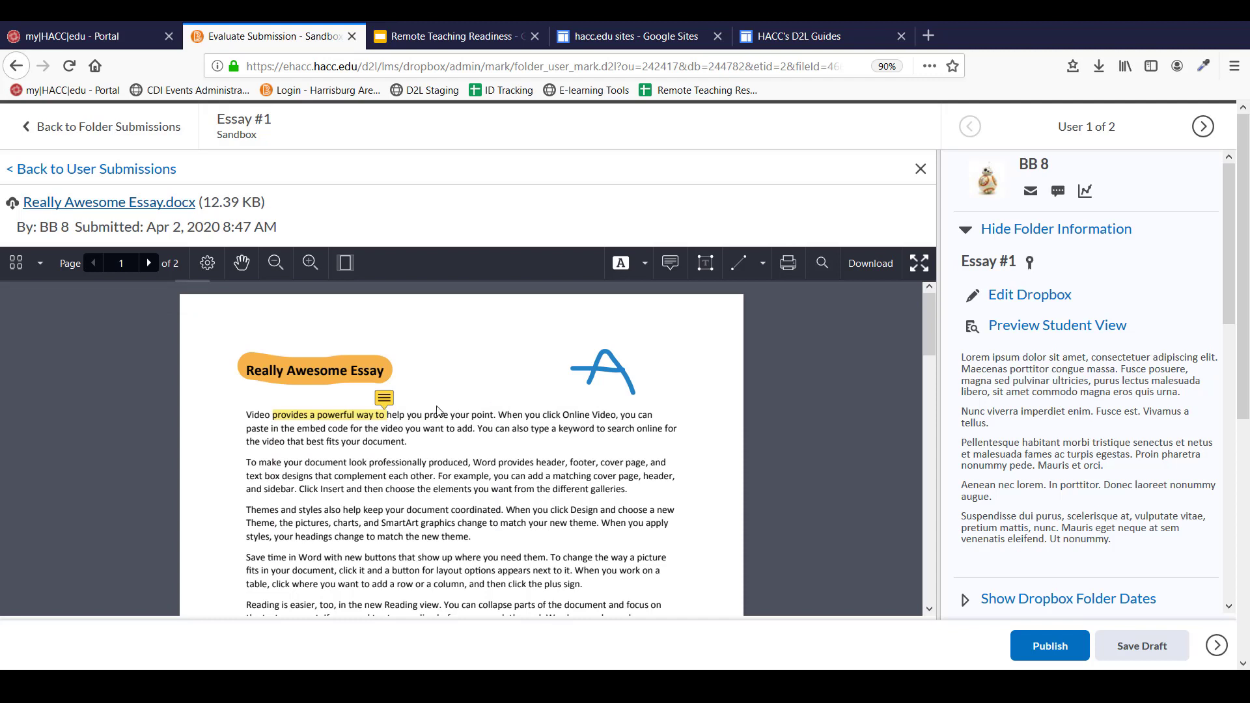
{"action": "left_click", "coordinate": [384, 401]}
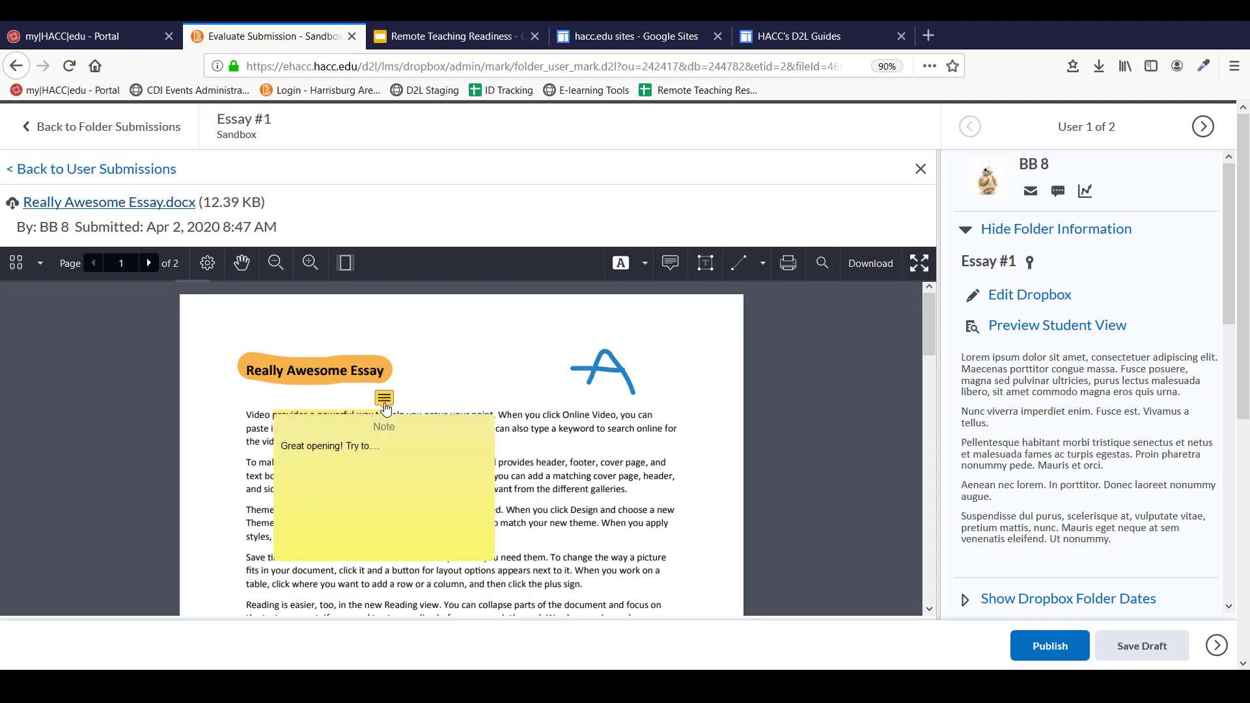
{"action": "left_click", "coordinate": [467, 389]}
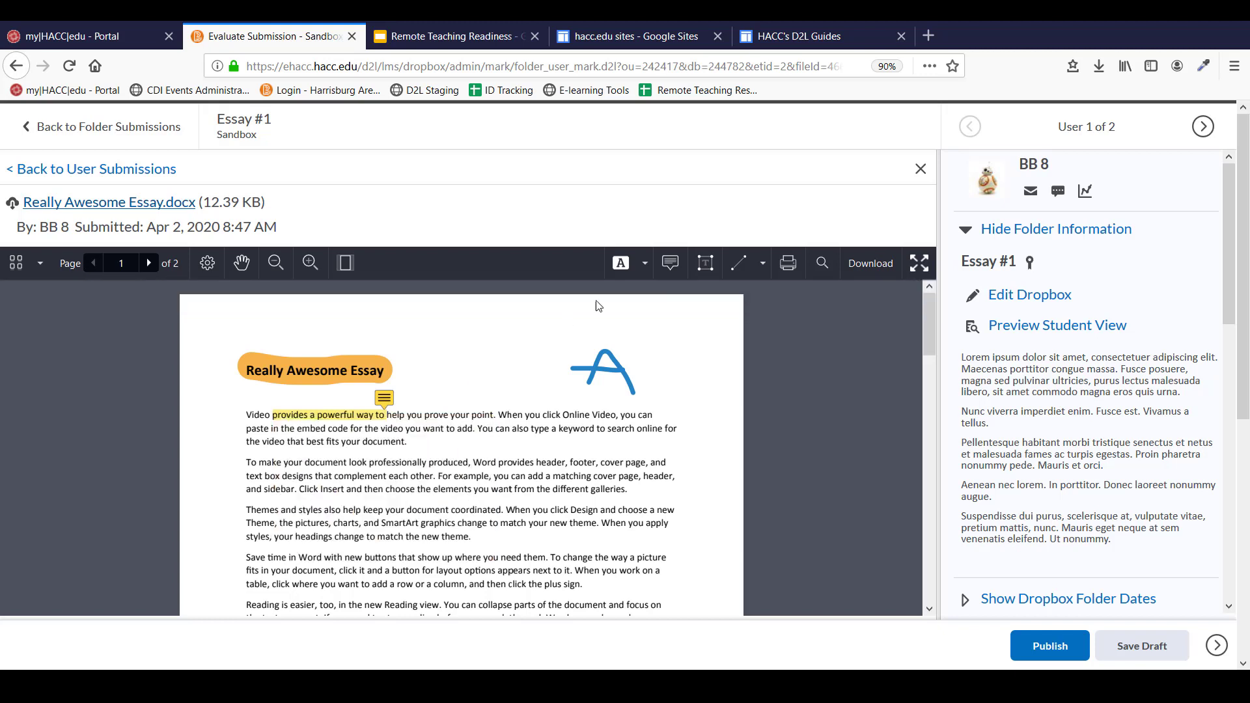
Add a yellow arrowhead note beside the start of the second paragraph with the text "Hi!"
{"action": "left_click", "coordinate": [668, 268]}
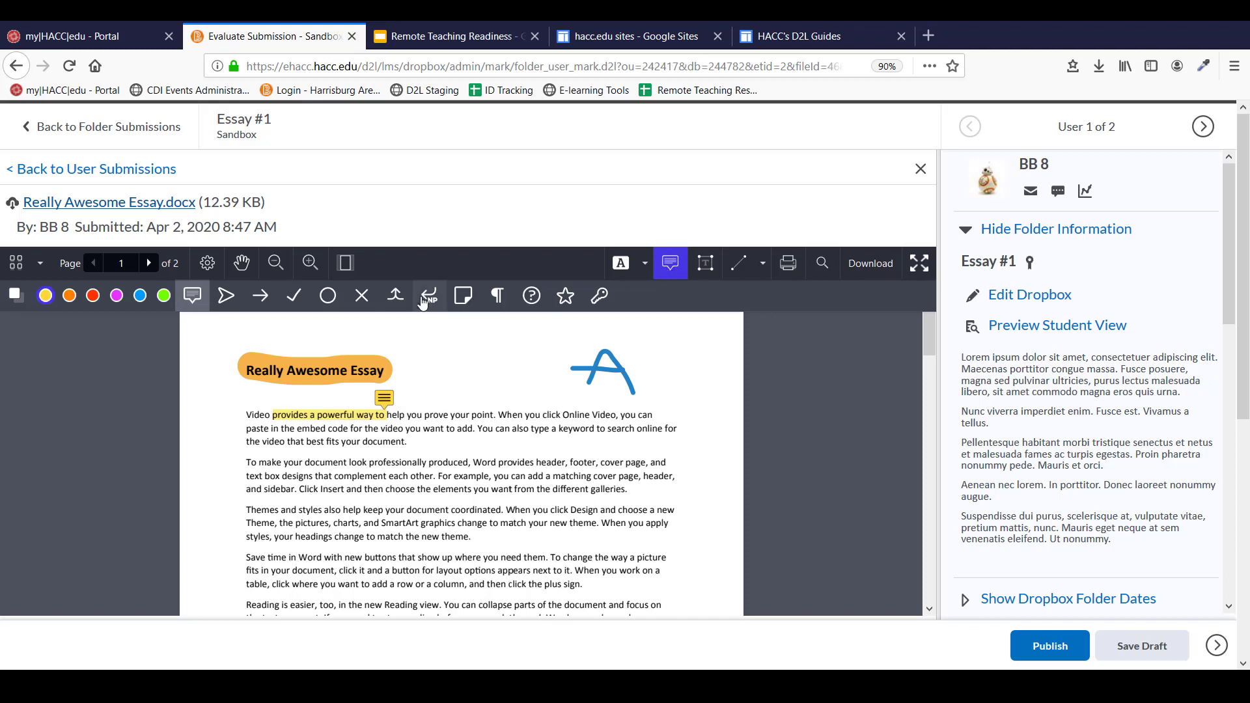
{"action": "left_click", "coordinate": [226, 295]}
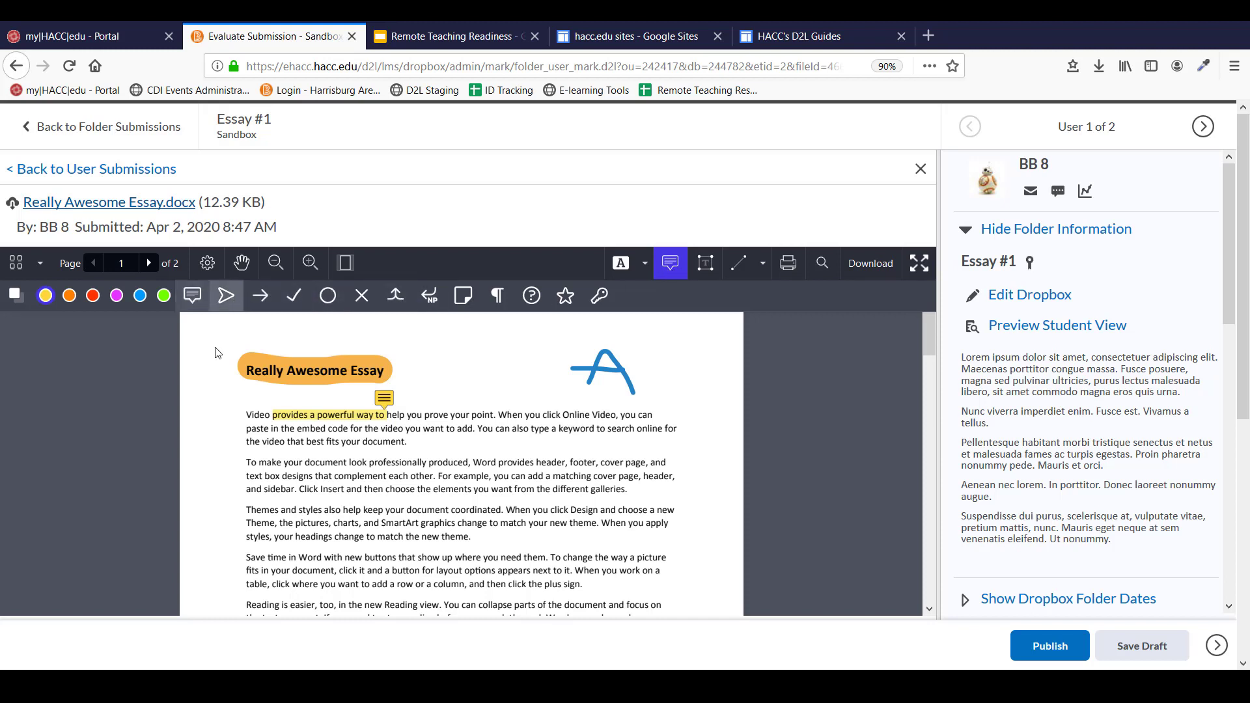
{"action": "left_click", "coordinate": [223, 461]}
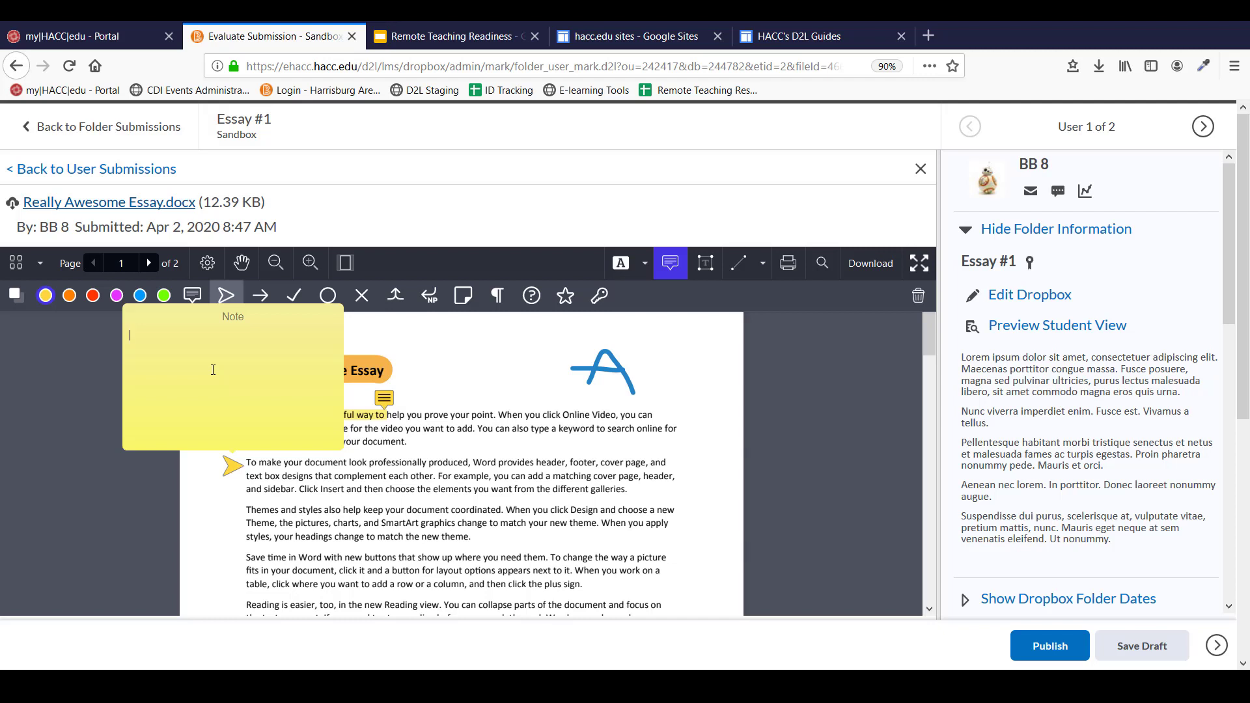
{"action": "type", "text": "Hi!"}
{"action": "left_click", "coordinate": [464, 508]}
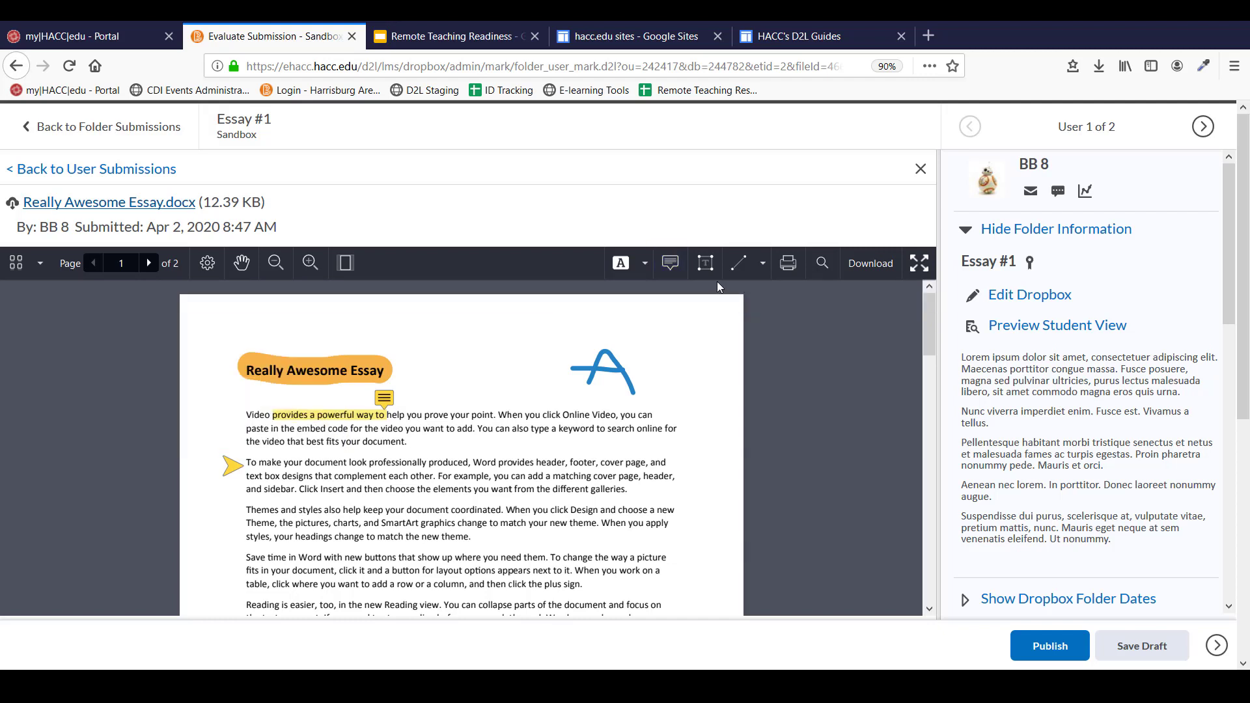
Add the text "Excellent!" in 18-point Helvetica between the title and the handwritten A, and shift it slightly down toward the A
{"action": "left_click", "coordinate": [705, 263]}
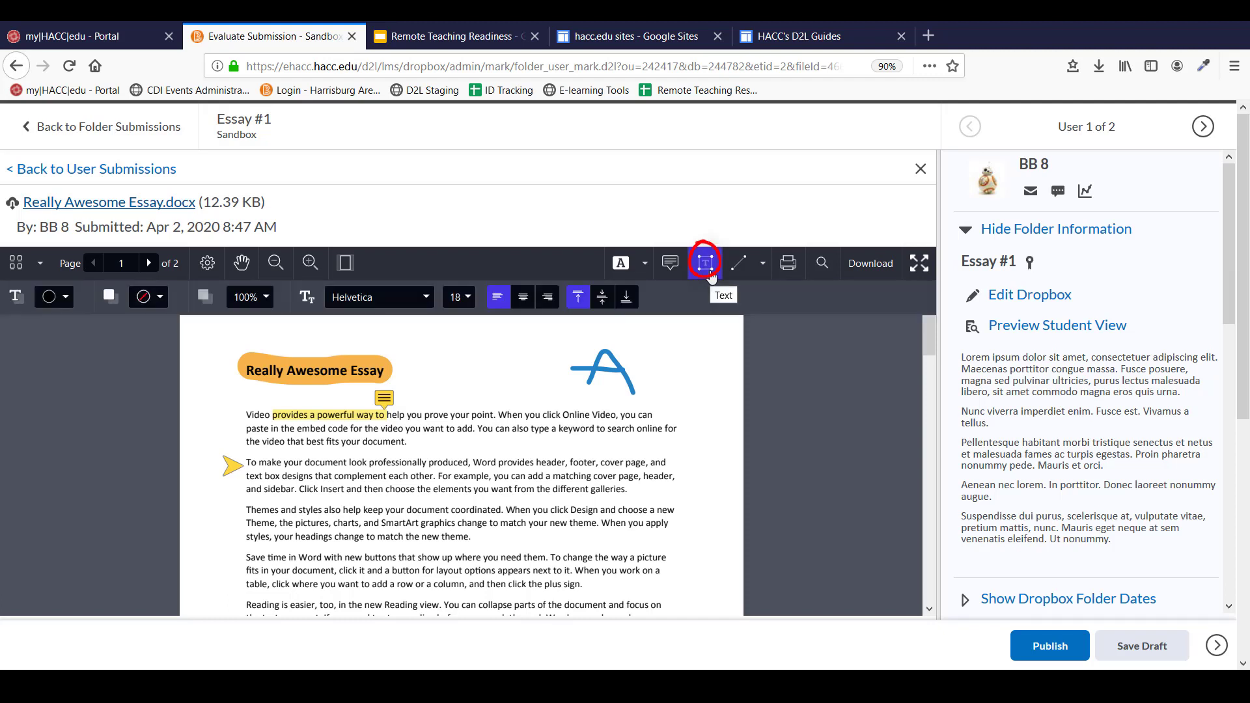
{"action": "left_click", "coordinate": [439, 338]}
{"action": "type", "text": "Excellent!"}
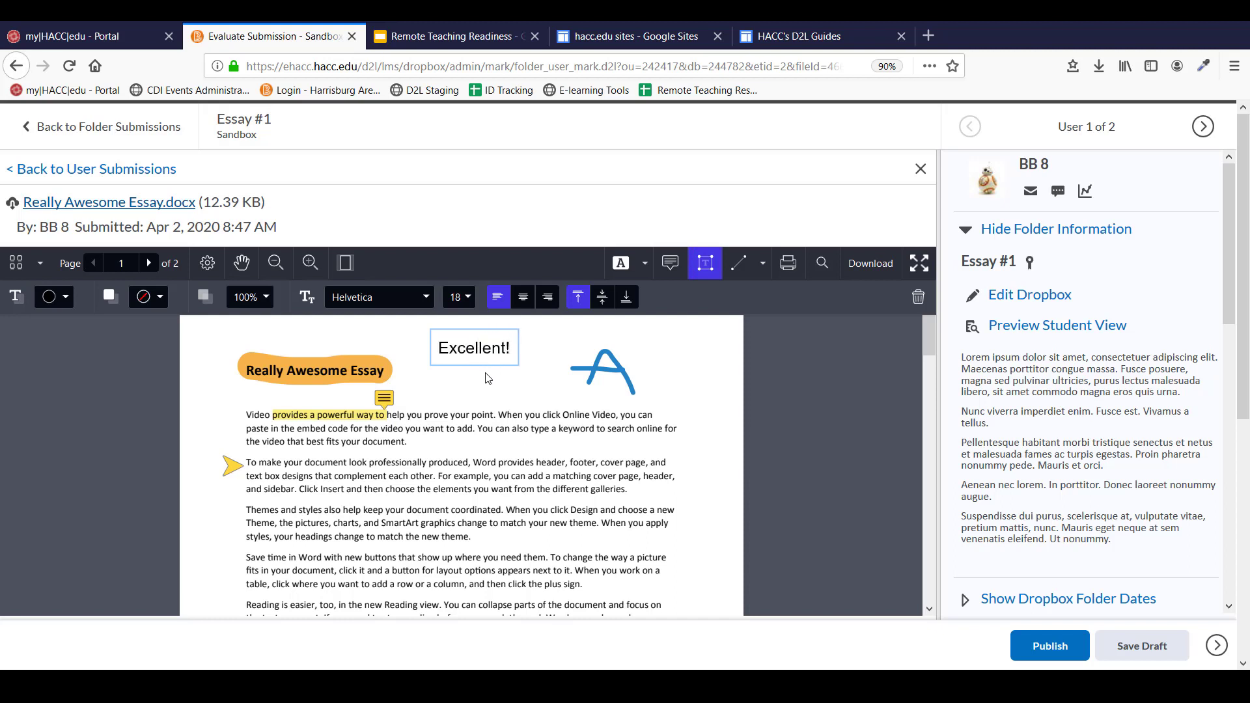
{"action": "left_click", "coordinate": [485, 377]}
{"action": "mouse_move", "coordinate": [485, 359]}
{"action": "left_mouse_down"}
{"action": "mouse_move", "coordinate": [500, 384]}
{"action": "mouse_move", "coordinate": [471, 363]}
{"action": "mouse_move", "coordinate": [491, 361]}
{"action": "left_mouse_up"}
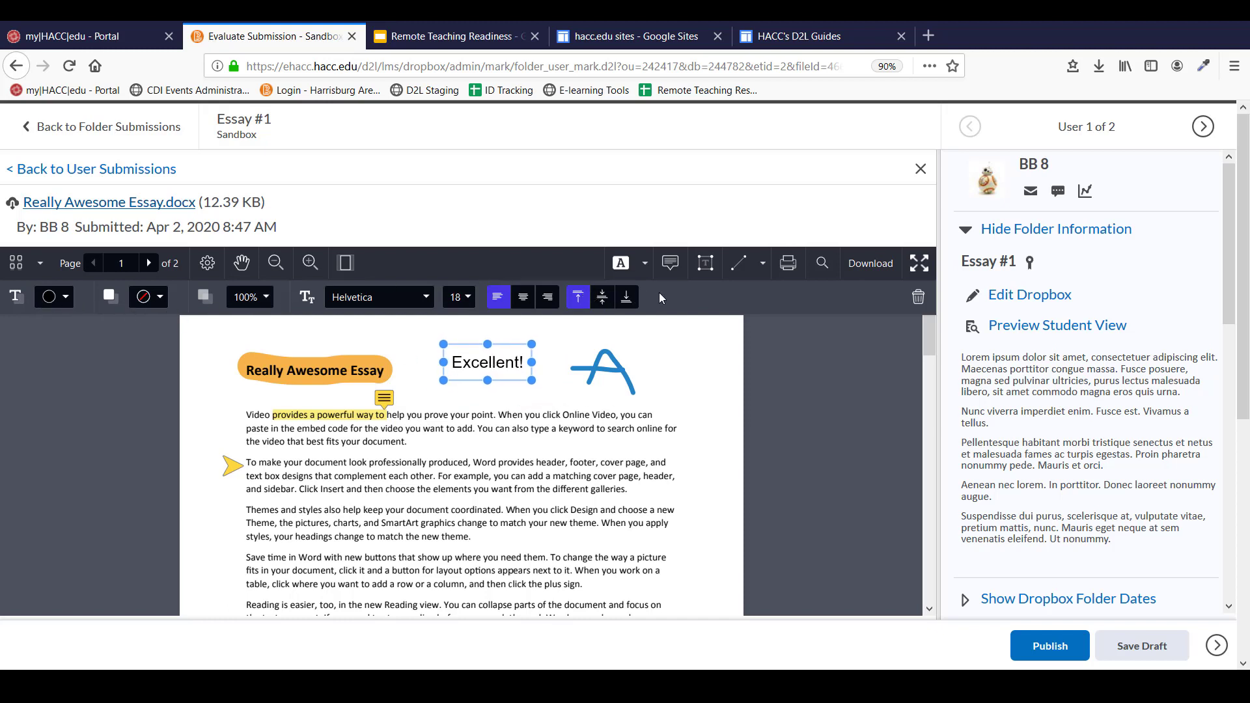
{"action": "left_click", "coordinate": [698, 370]}
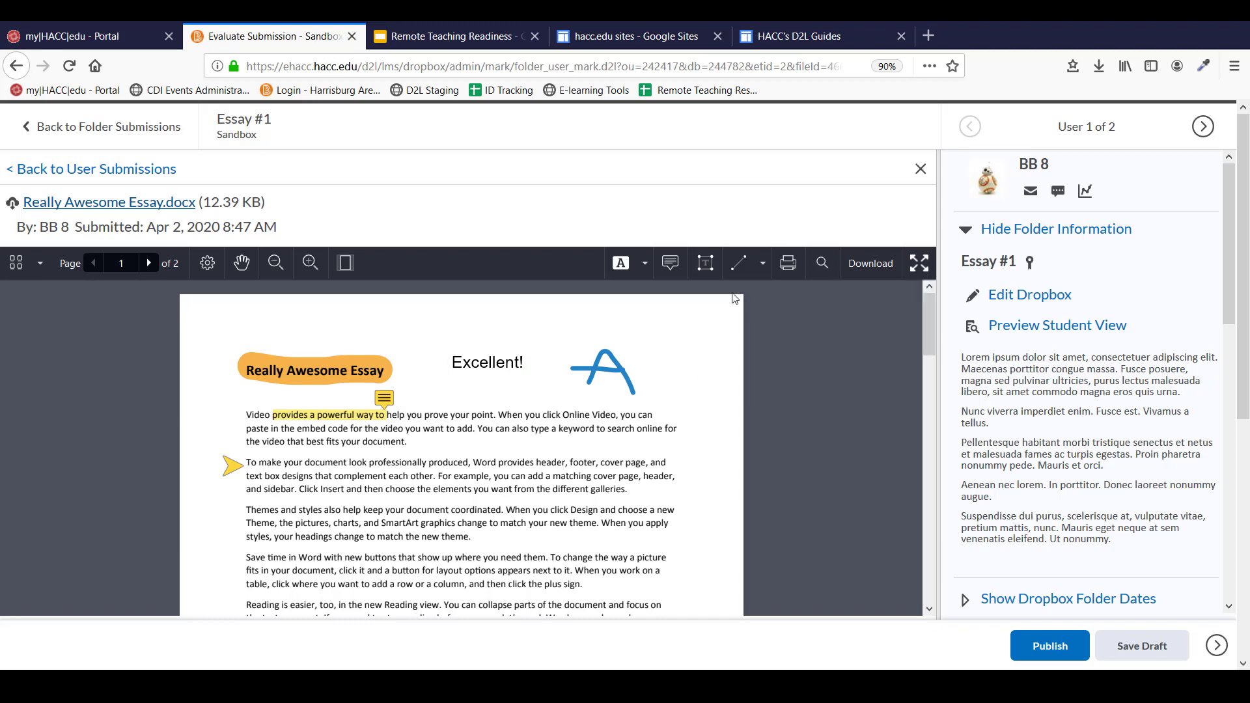
Draw a straight blue 5 pt line underneath the "Excellent!" text
{"action": "left_click", "coordinate": [760, 268]}
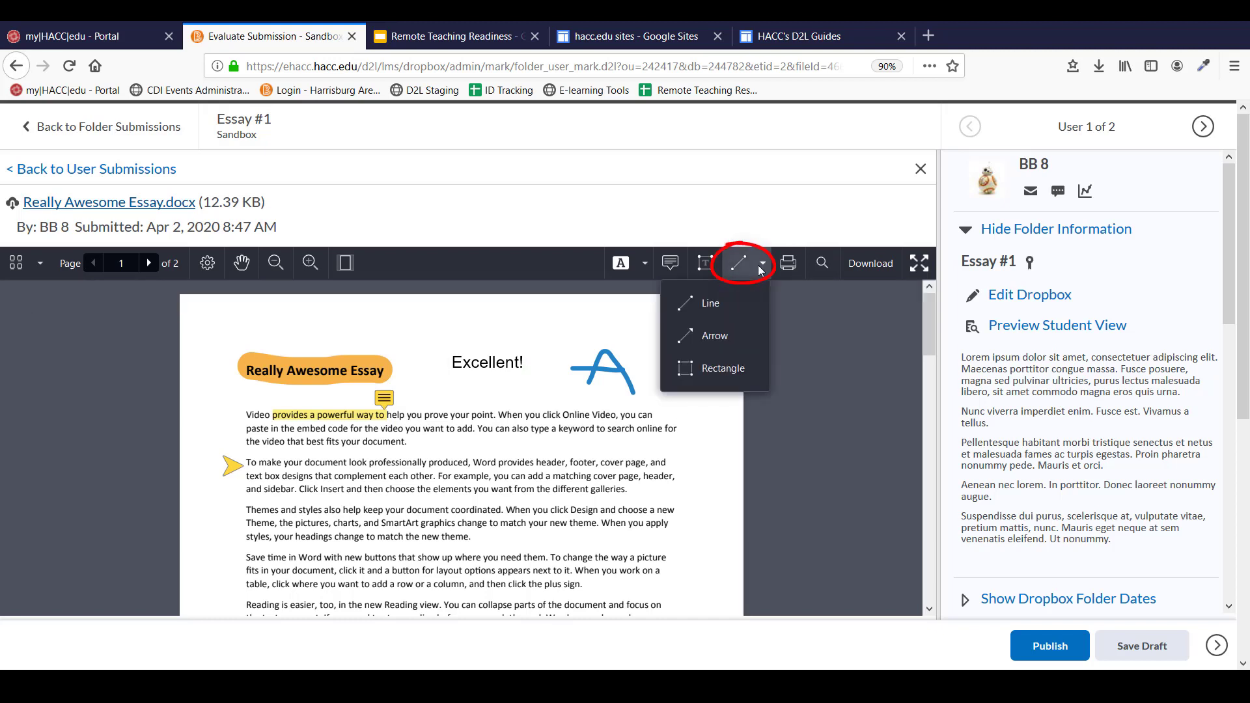
{"action": "left_click", "coordinate": [744, 302]}
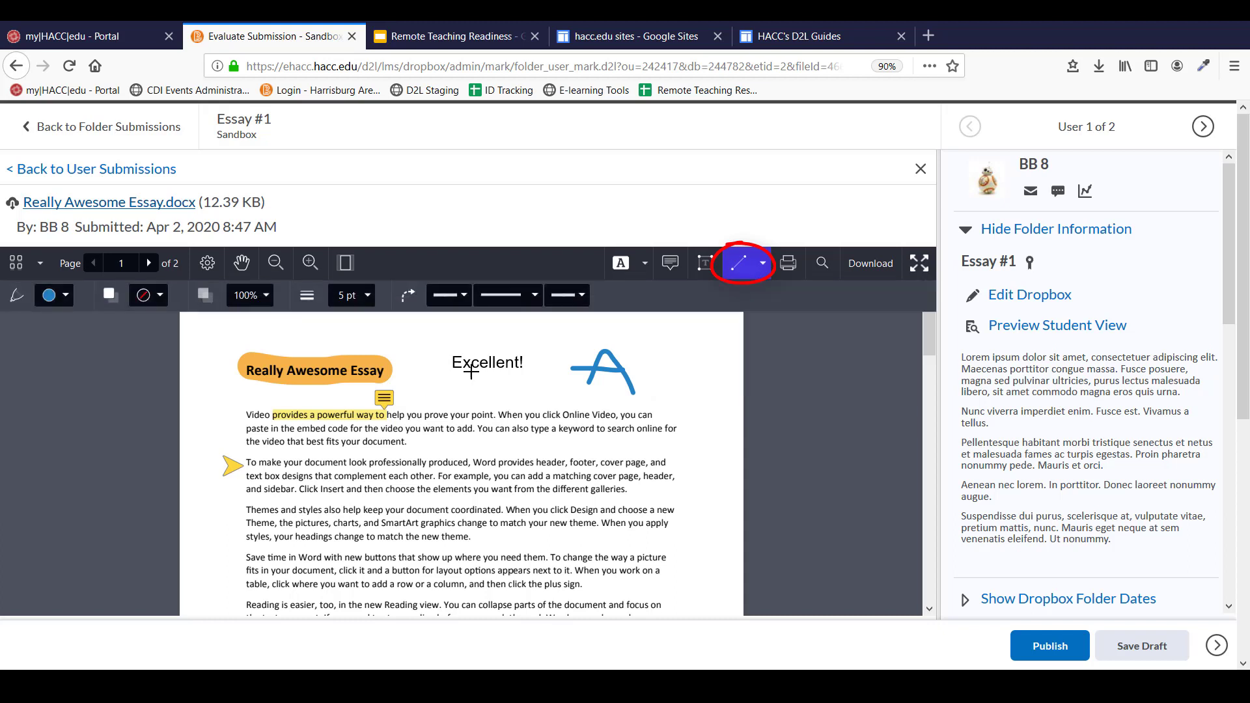
{"action": "left_click_drag", "start_coordinate": [453, 377], "coordinate": [532, 379]}
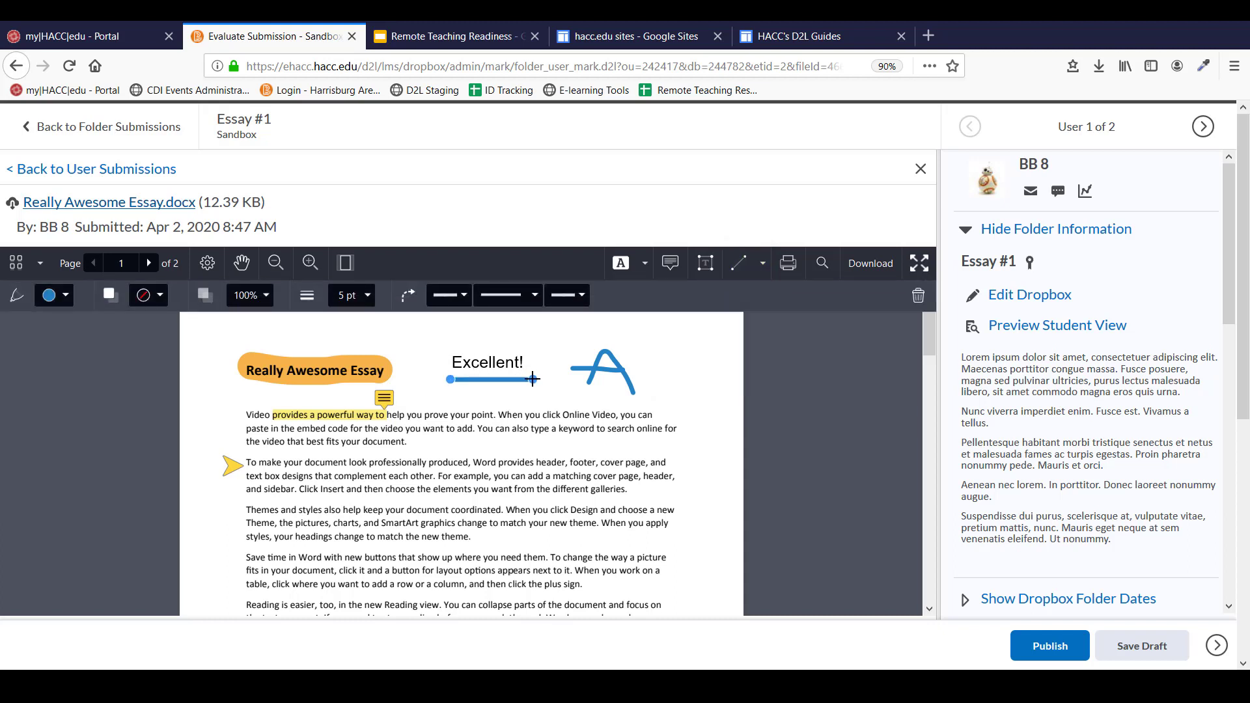
Draw a blue 5 pt rectangle and resize it to frame all three lines of the first paragraph
{"action": "left_click", "coordinate": [760, 268]}
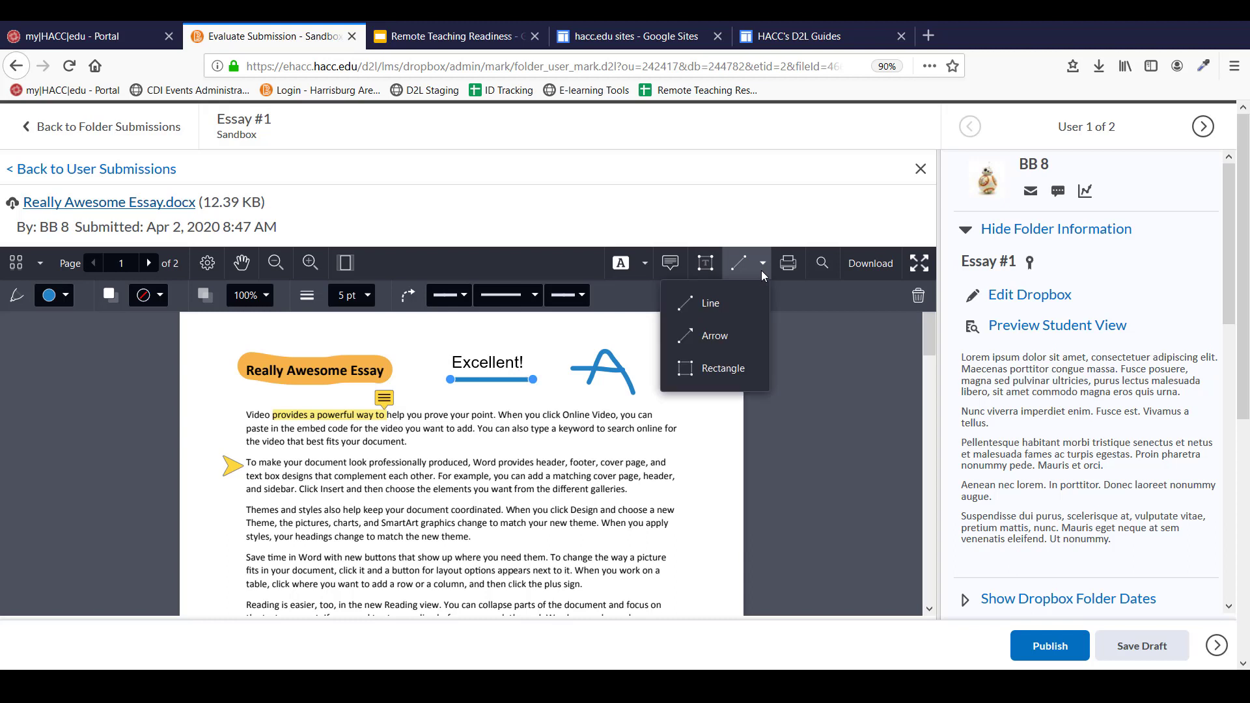
{"action": "left_click", "coordinate": [725, 368]}
{"action": "left_click_drag", "start_coordinate": [714, 381], "coordinate": [622, 440]}
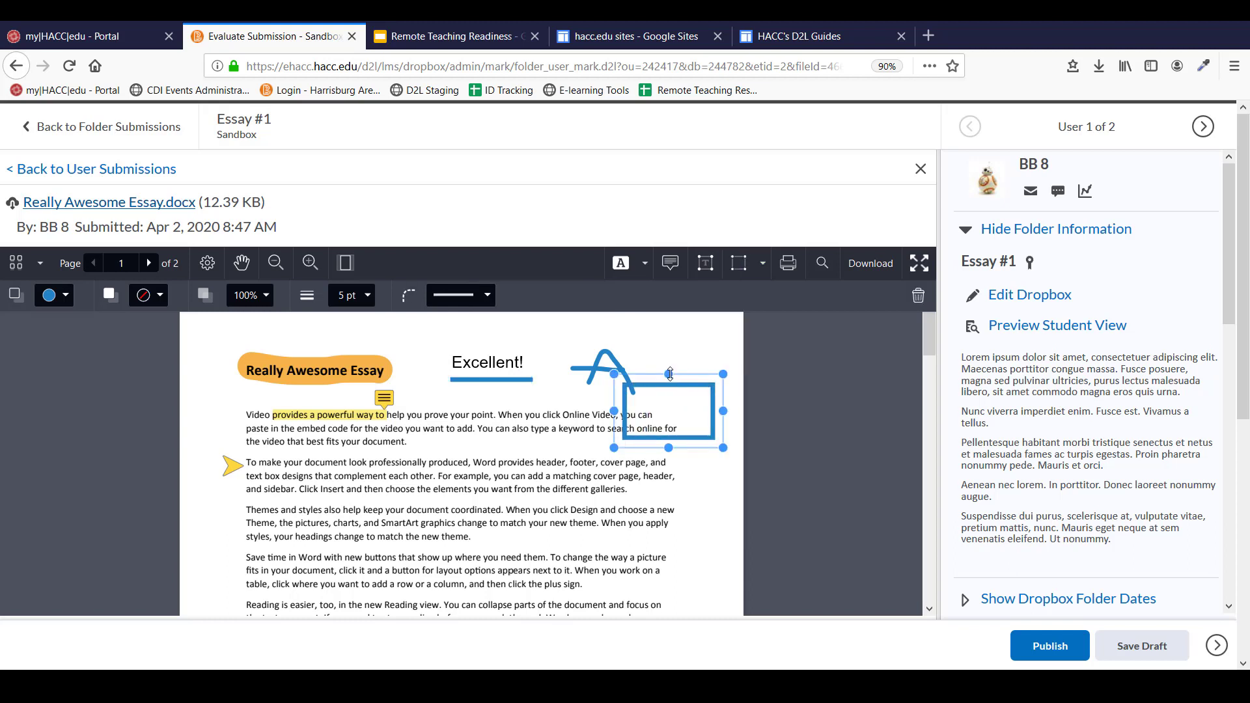
{"action": "left_click_drag", "start_coordinate": [669, 388], "coordinate": [229, 423]}
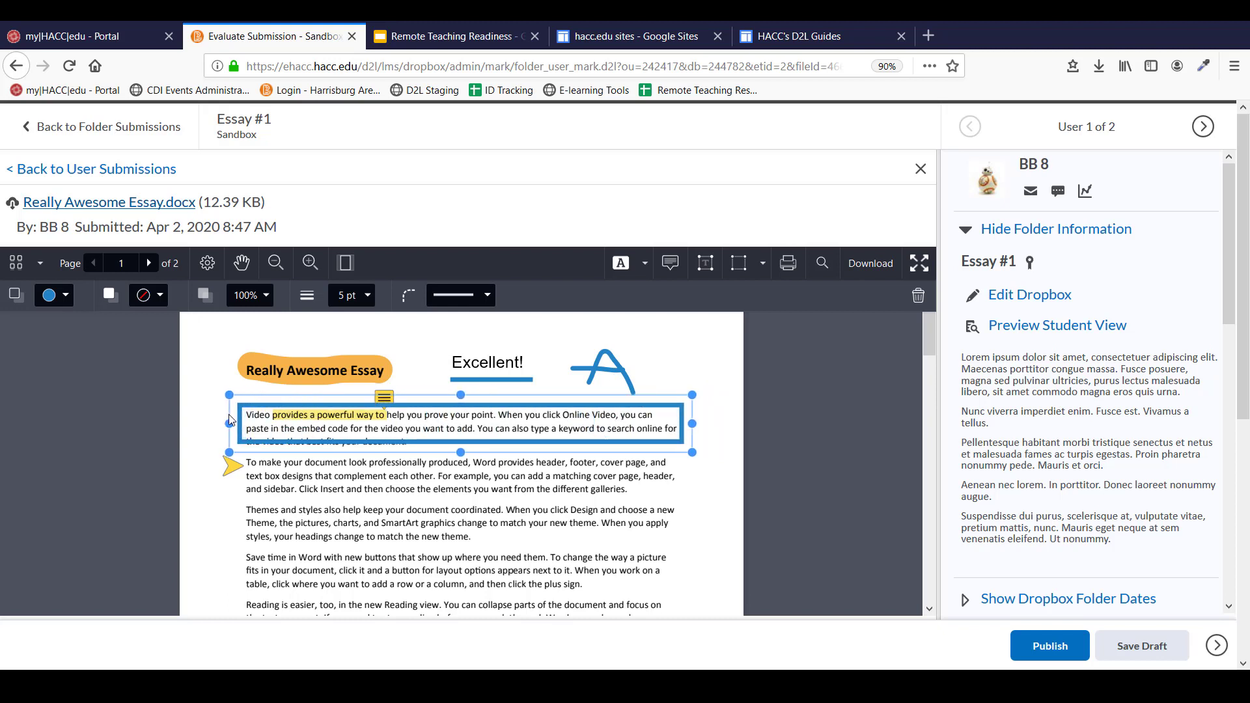
{"action": "left_click_drag", "start_coordinate": [460, 451], "coordinate": [458, 459]}
{"action": "left_click", "coordinate": [805, 332]}
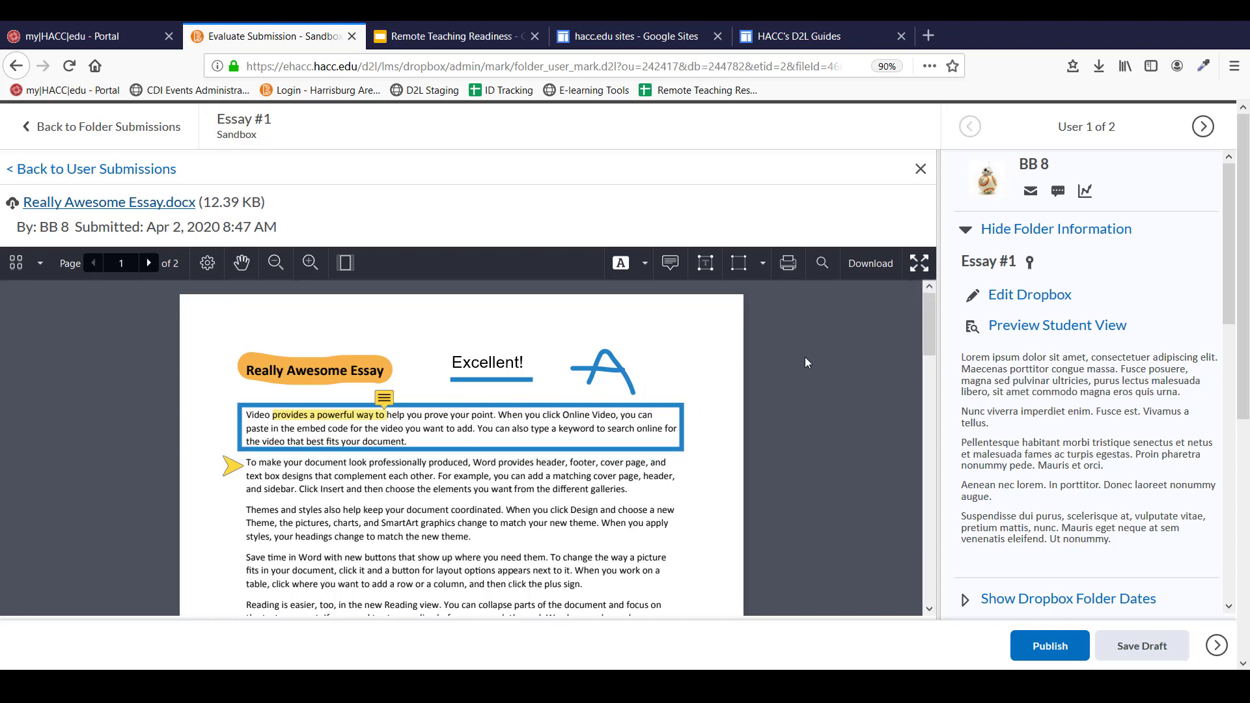
Download the annotated essay as a PDF, save the file, and open it in Adobe Acrobat
{"action": "left_click", "coordinate": [862, 272]}
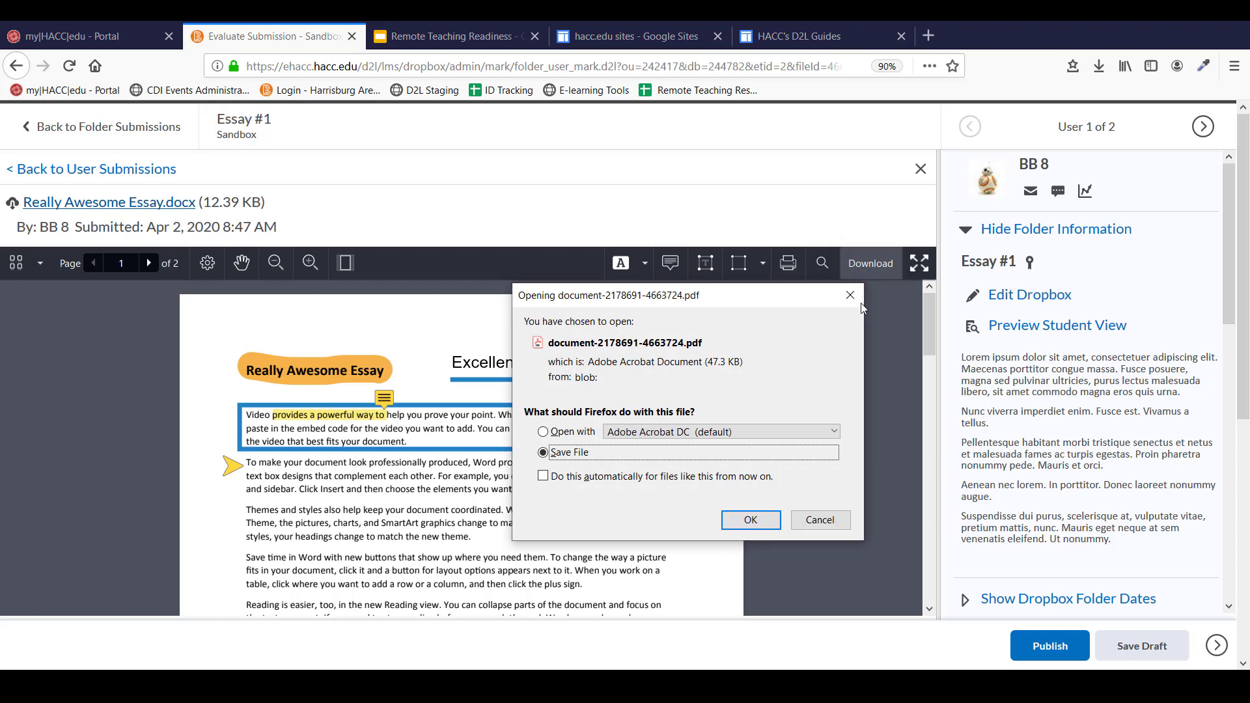
{"action": "left_click", "coordinate": [750, 519]}
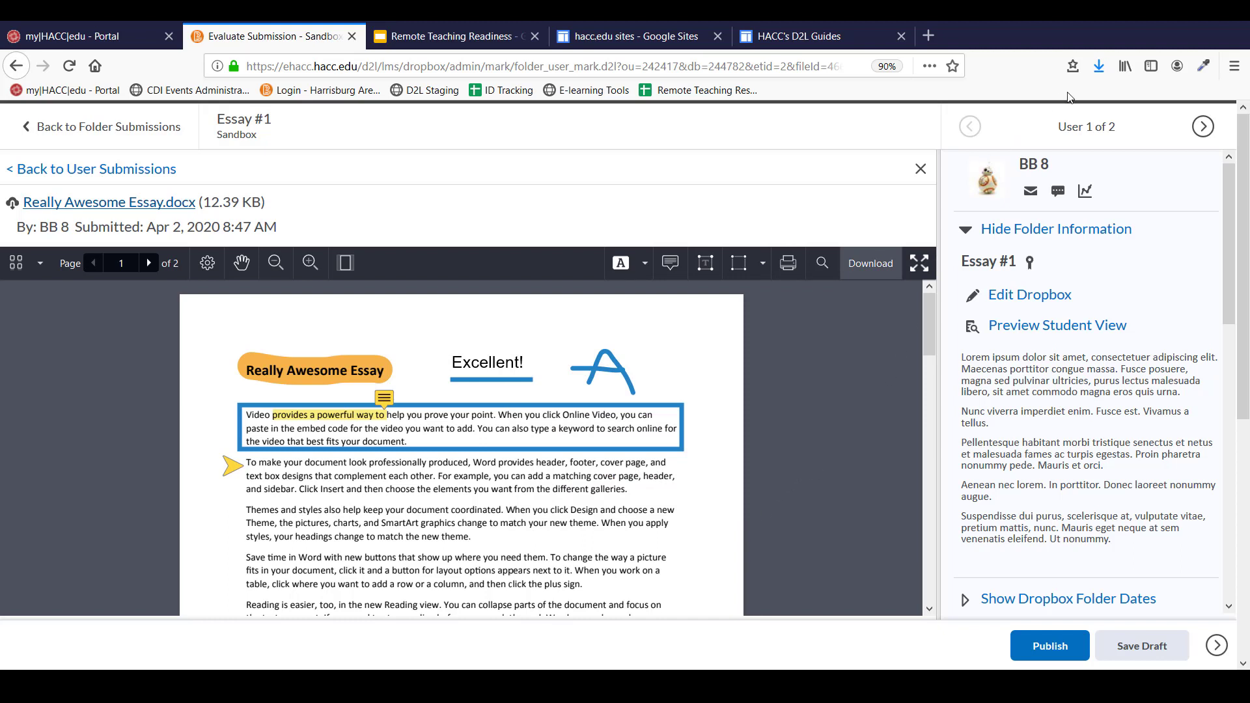
{"action": "left_click", "coordinate": [1101, 77]}
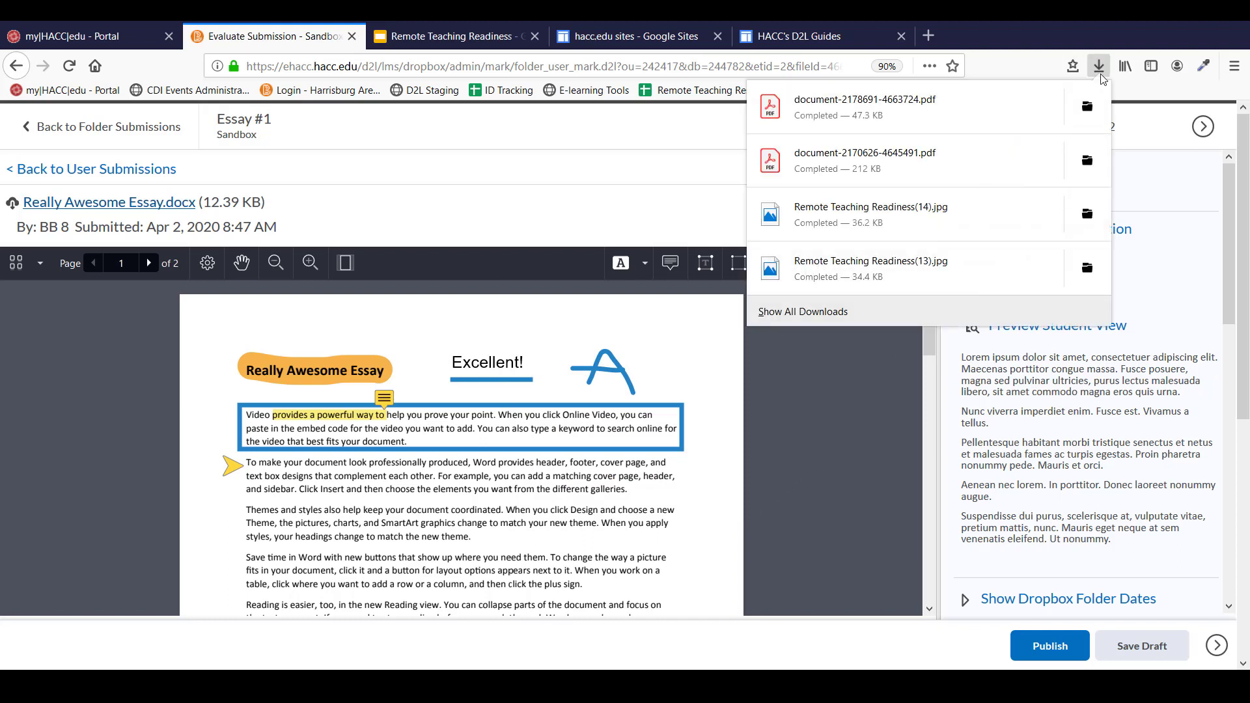
{"action": "left_click", "coordinate": [998, 110]}
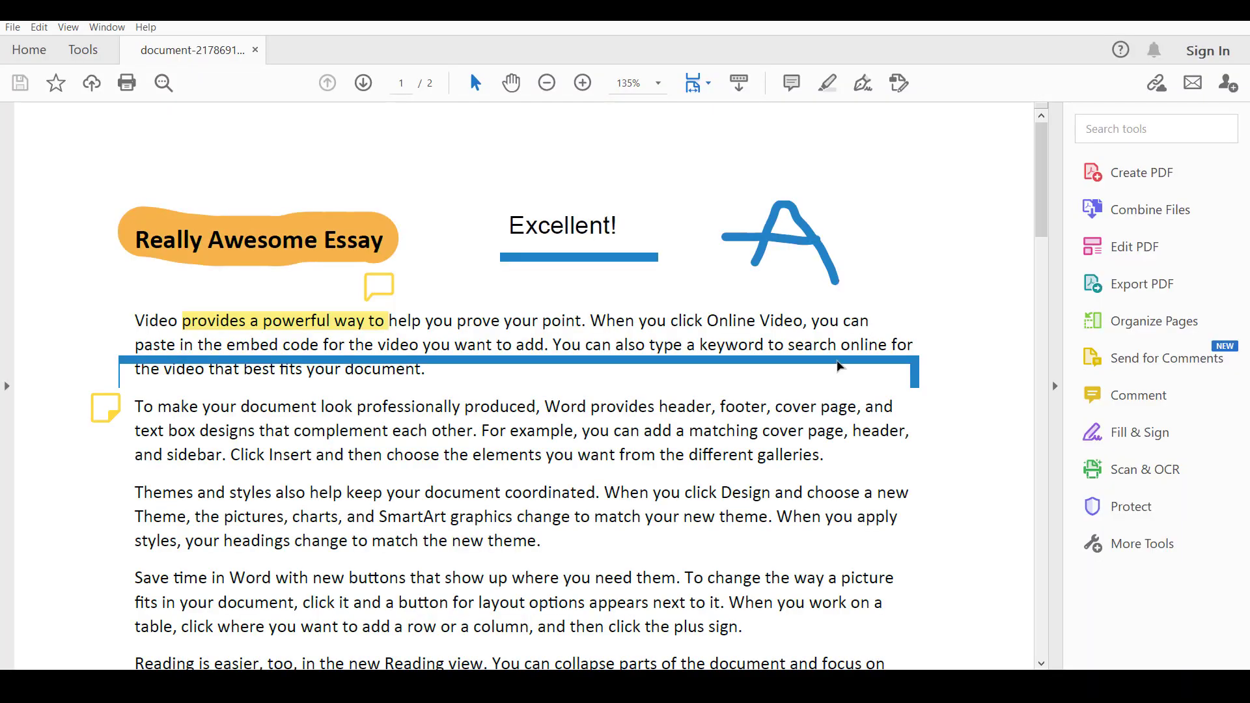
Inspect the rectangle and both comment notes in the PDF, and close Acrobat without saving changes
{"action": "left_click", "coordinate": [838, 361]}
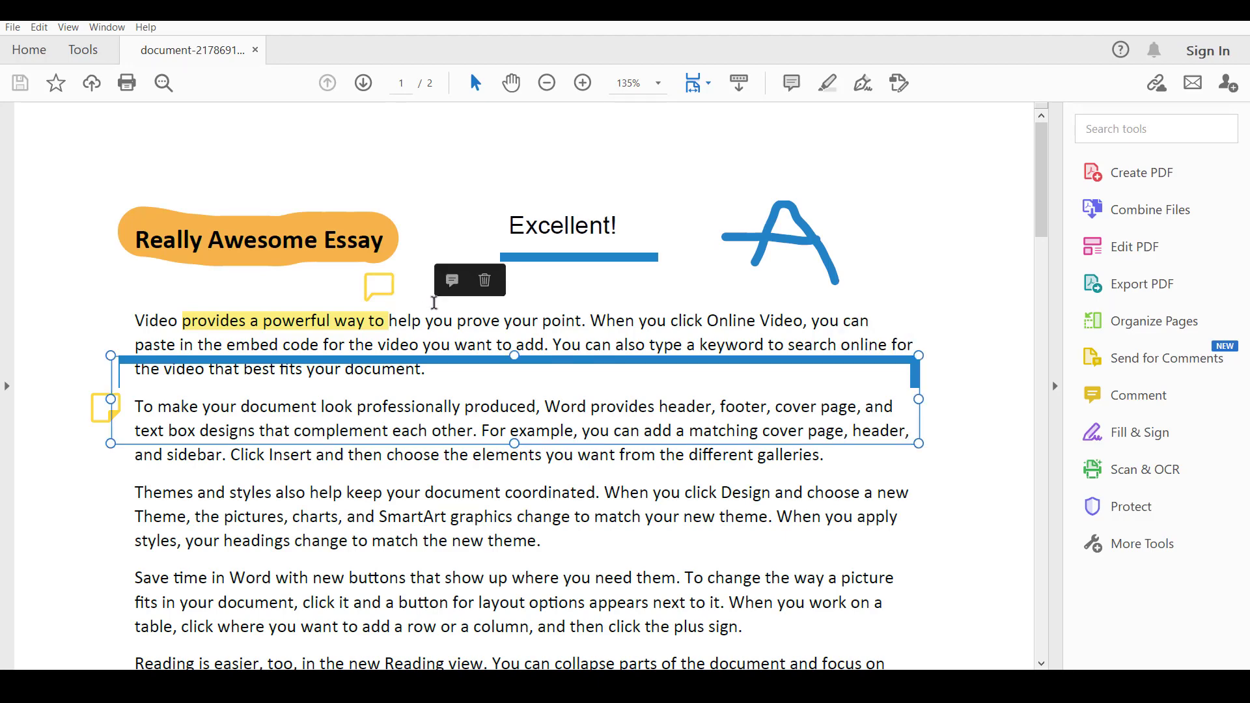
{"action": "left_click", "coordinate": [381, 291]}
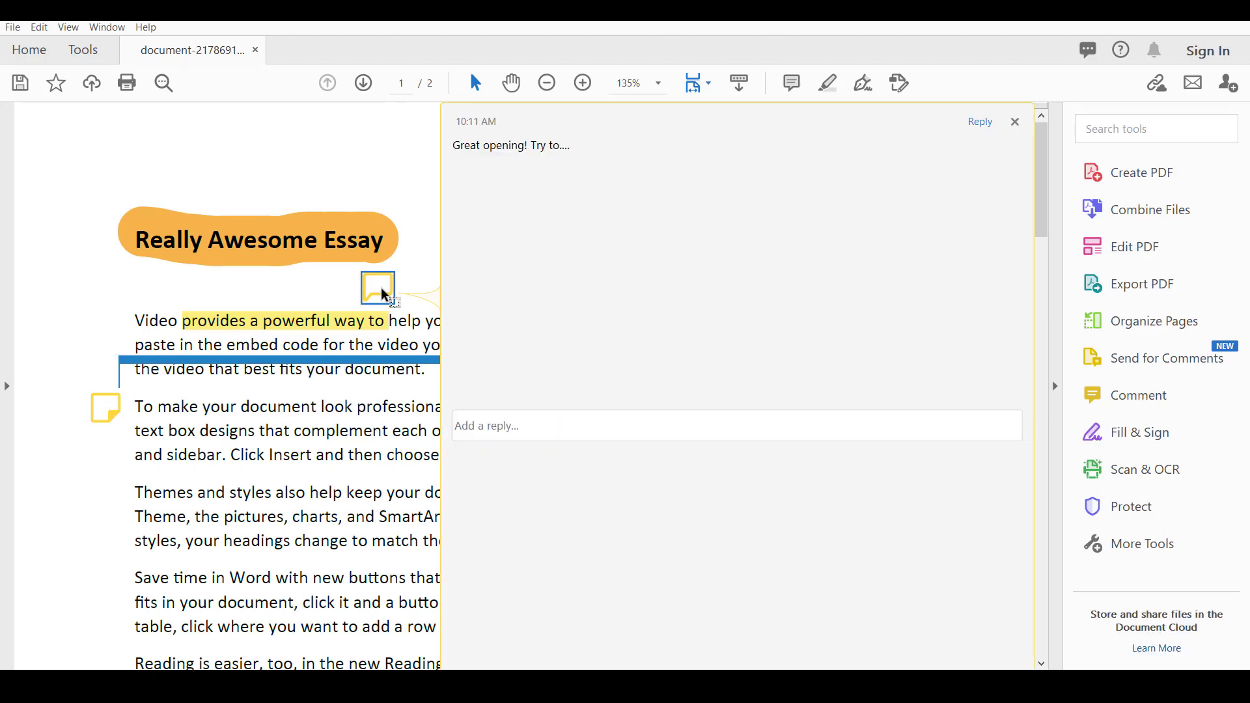
{"action": "left_click", "coordinate": [104, 410]}
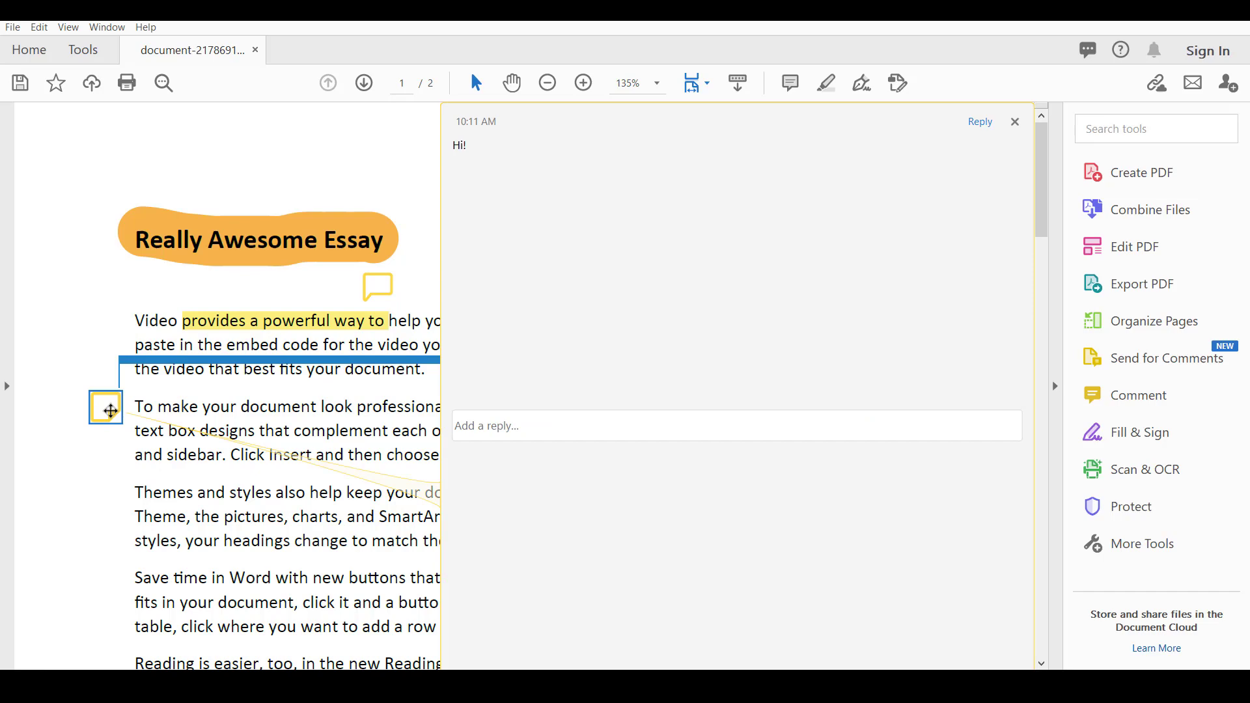
{"action": "left_click", "coordinate": [83, 280]}
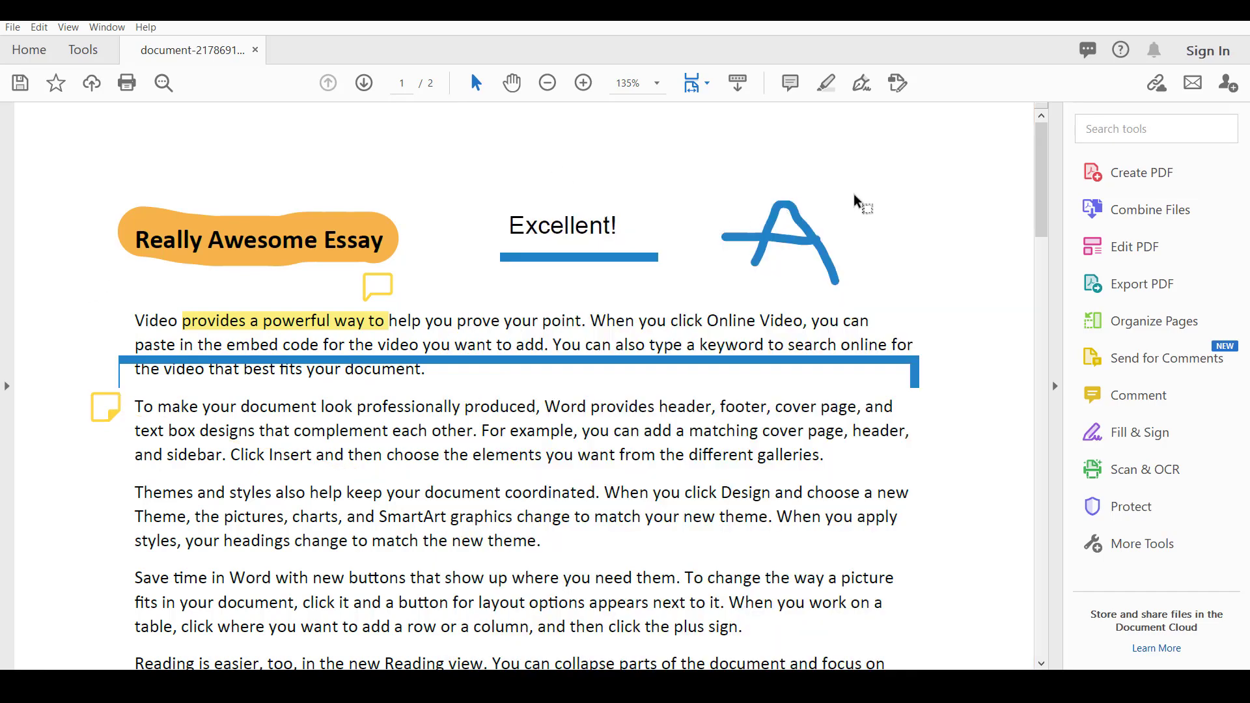
{"action": "key", "text": "ctrl+q"}
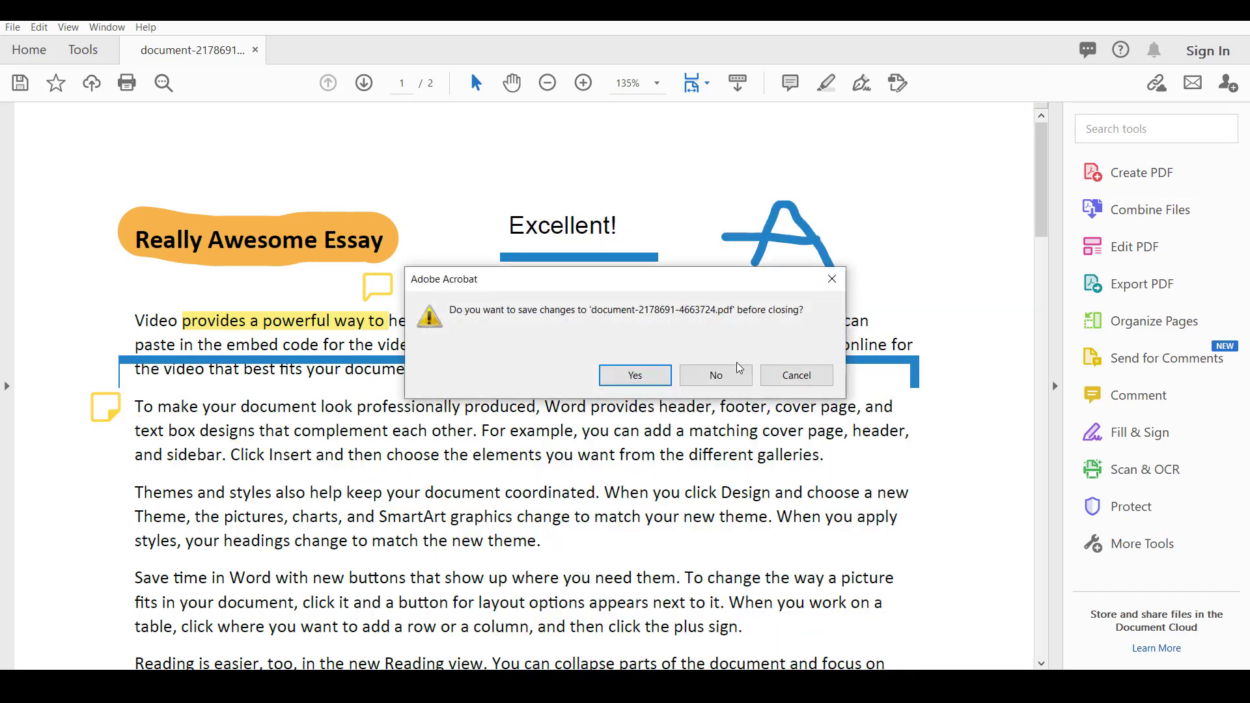
{"action": "left_click", "coordinate": [715, 375]}
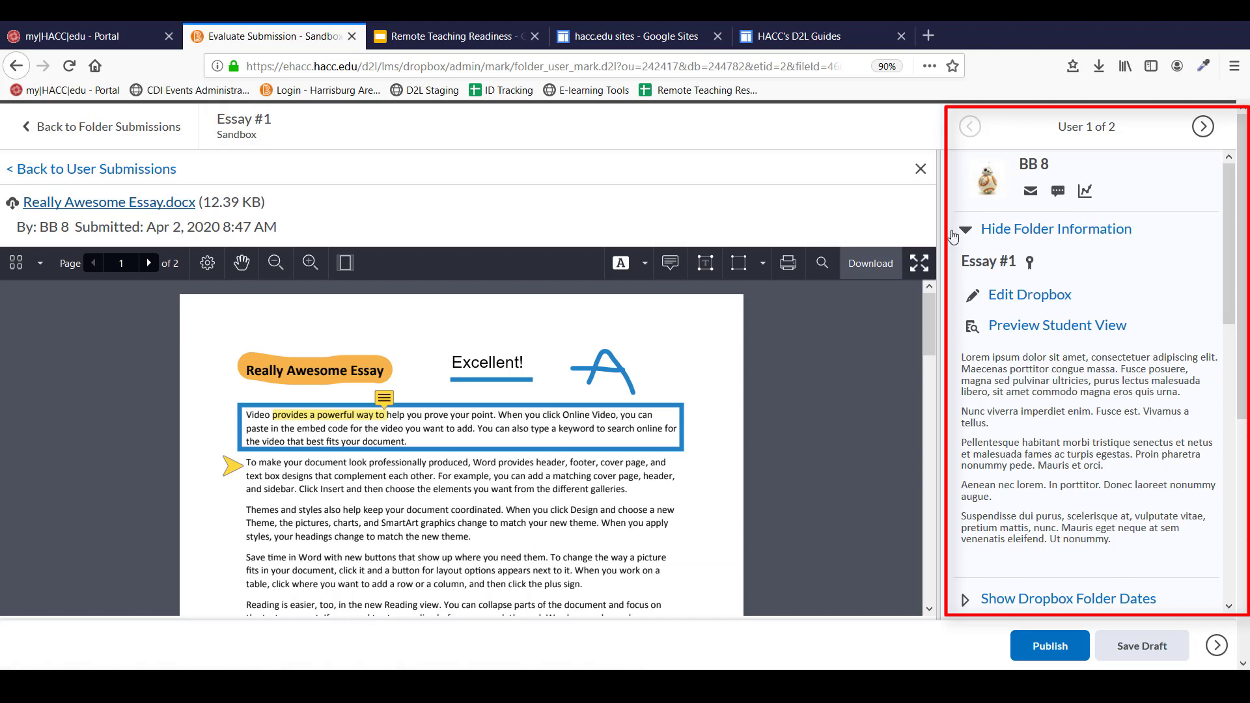
Open the Discussion Posts rubric from the Evaluation and Feedback section of the submission
{"action": "scroll", "coordinate": [958, 392], "scroll_direction": "down", "scroll_amount": 3}
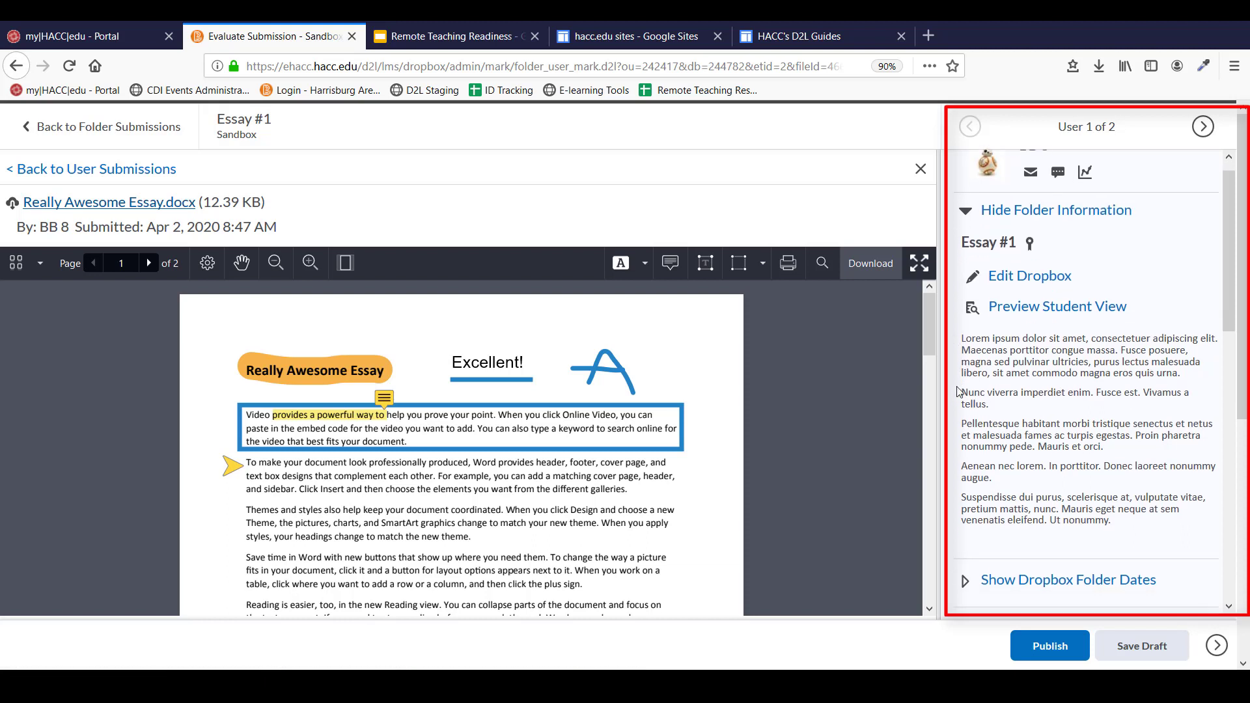
{"action": "scroll", "coordinate": [958, 392], "scroll_direction": "down", "scroll_amount": 7}
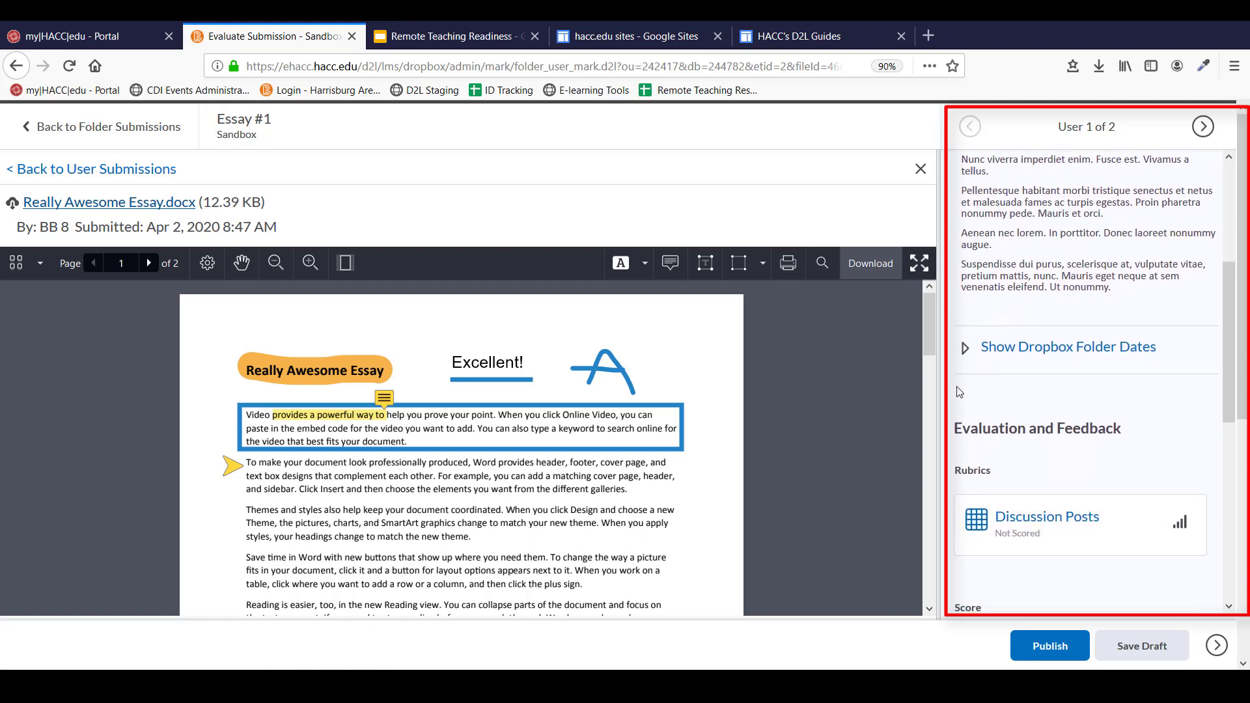
{"action": "scroll", "coordinate": [958, 392], "scroll_direction": "down", "scroll_amount": 5}
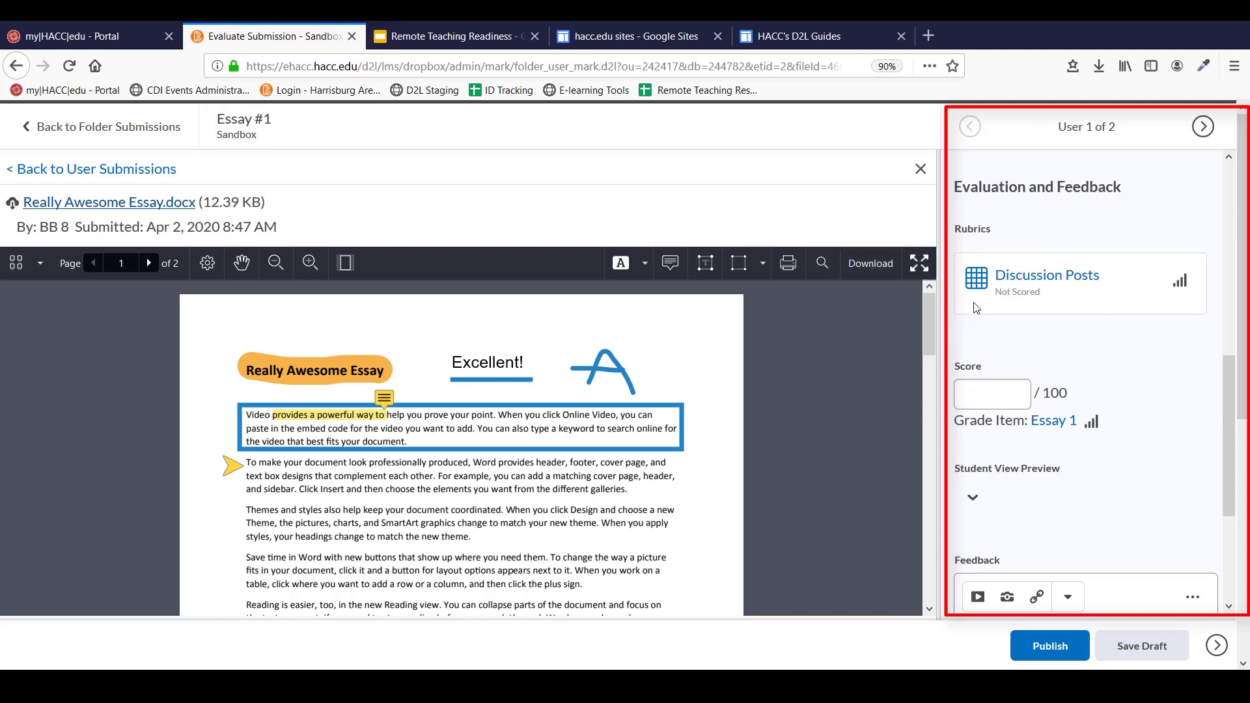
{"action": "left_click", "coordinate": [1016, 278]}
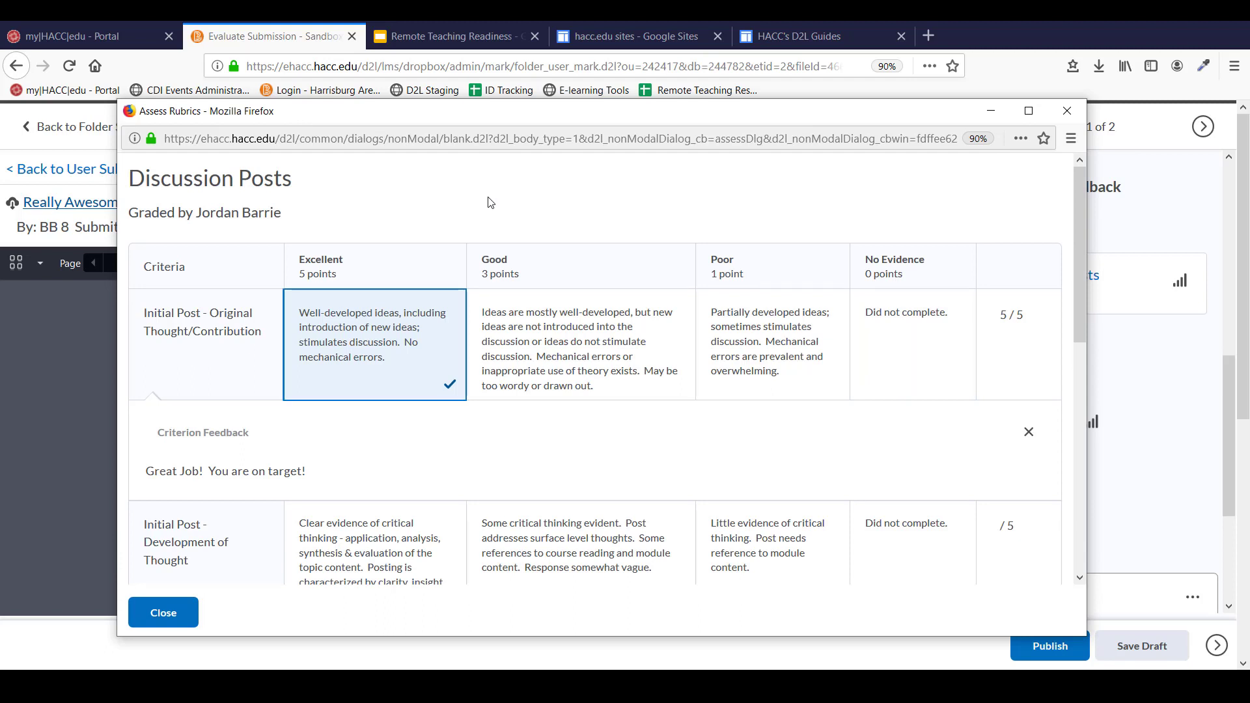
Rate Original Thought/Contribution as Good, Development of Thought as Excellent, Personal Post Responses as Good, and 2 Peer Post Responses as Excellent
{"action": "left_click", "coordinate": [533, 344]}
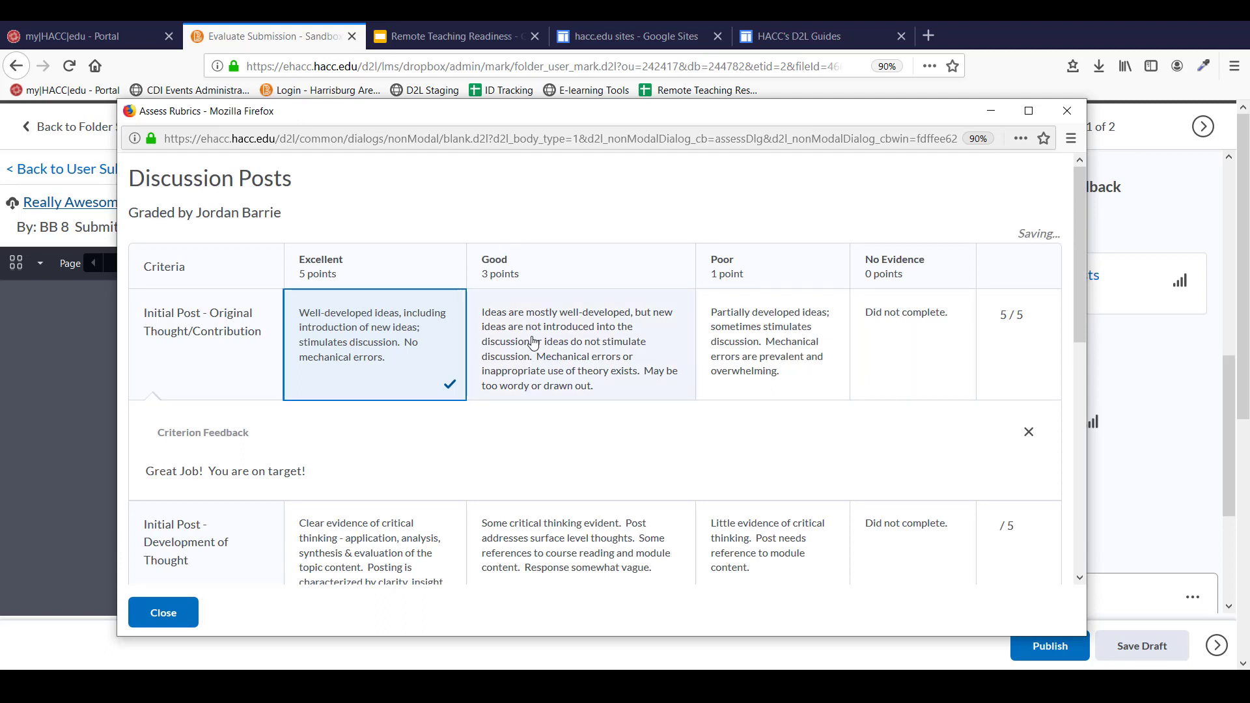
{"action": "left_click", "coordinate": [407, 559]}
{"action": "scroll", "coordinate": [410, 558], "scroll_direction": "down", "scroll_amount": 1}
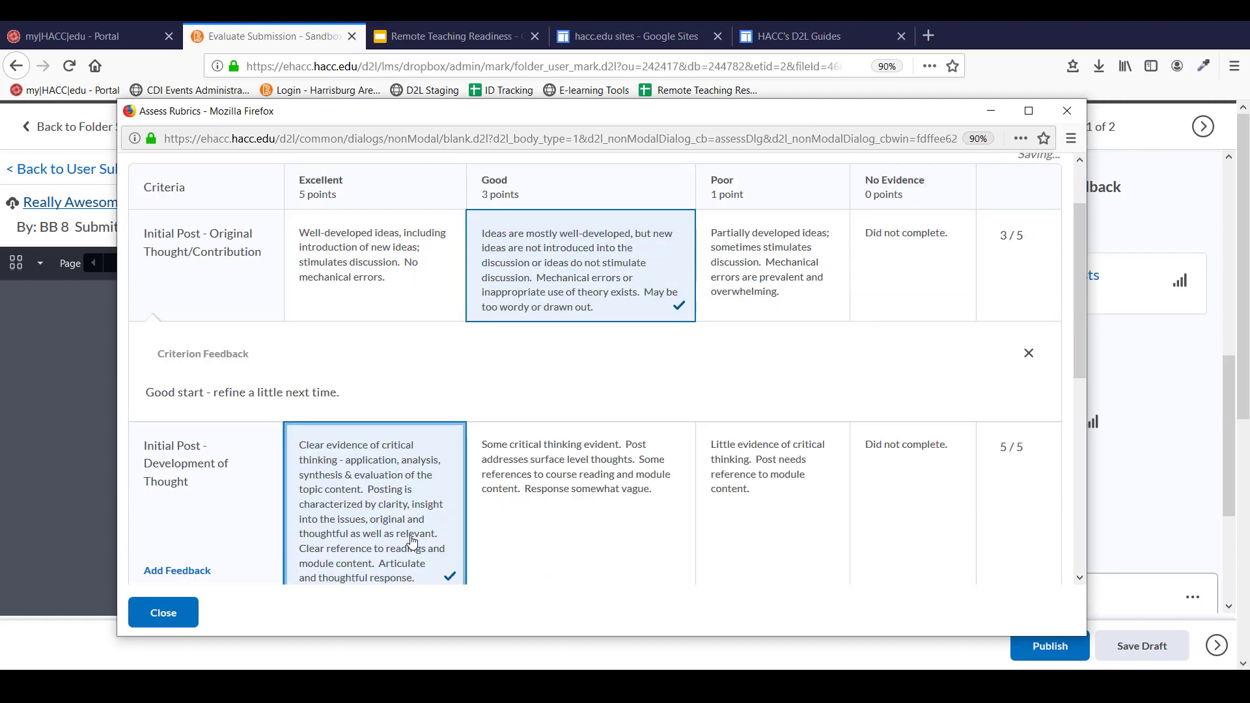
{"action": "scroll", "coordinate": [414, 510], "scroll_direction": "down", "scroll_amount": 3}
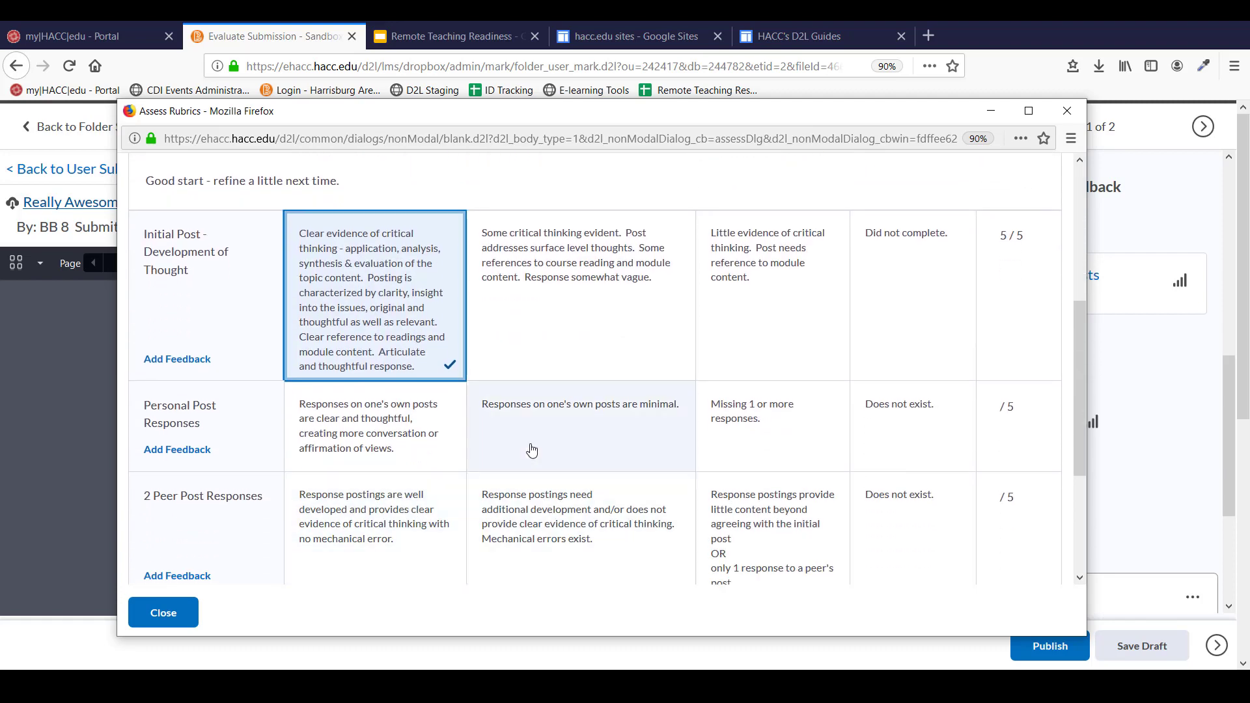
{"action": "left_click", "coordinate": [565, 424]}
{"action": "scroll", "coordinate": [494, 404], "scroll_direction": "down", "scroll_amount": 2}
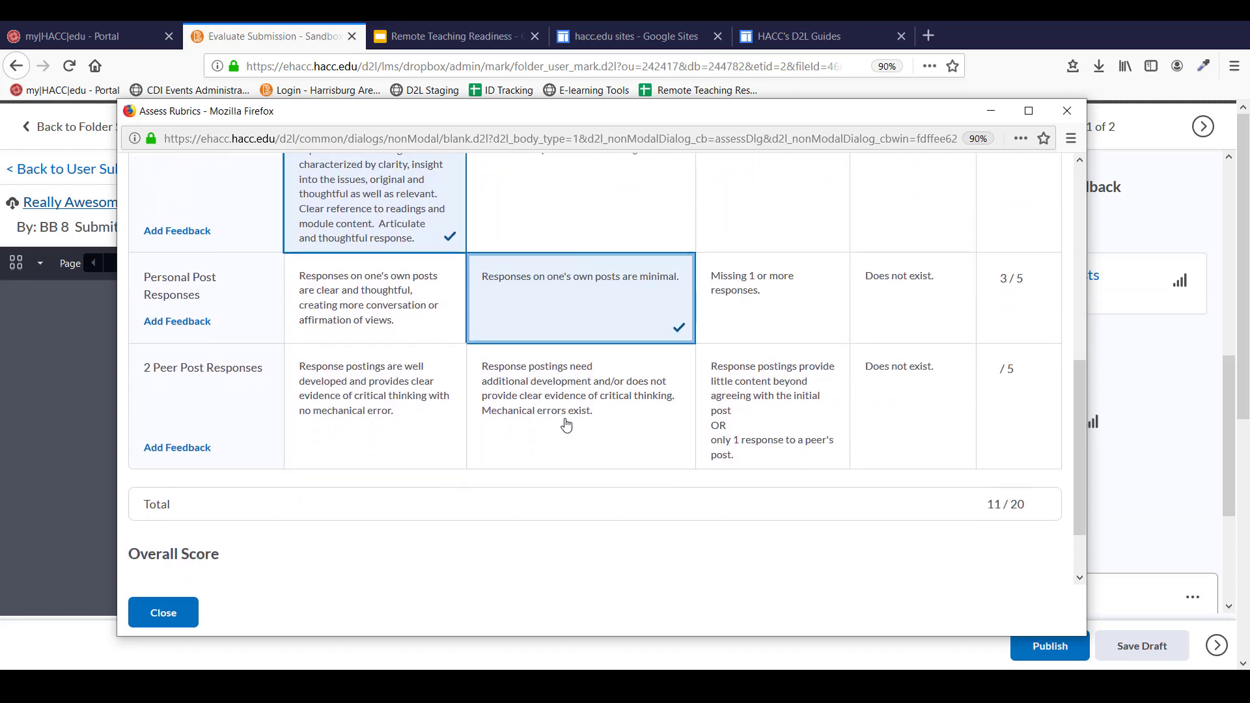
{"action": "left_click", "coordinate": [386, 375]}
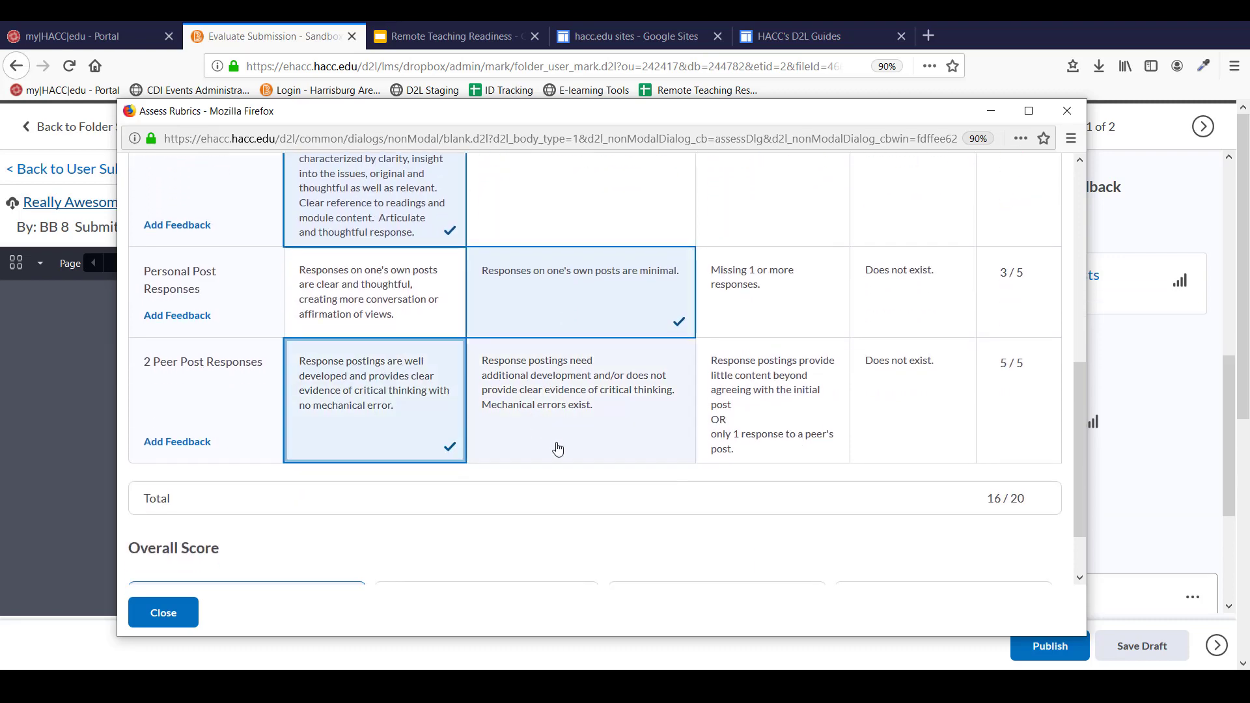
{"action": "scroll", "coordinate": [557, 446], "scroll_direction": "down", "scroll_amount": 1}
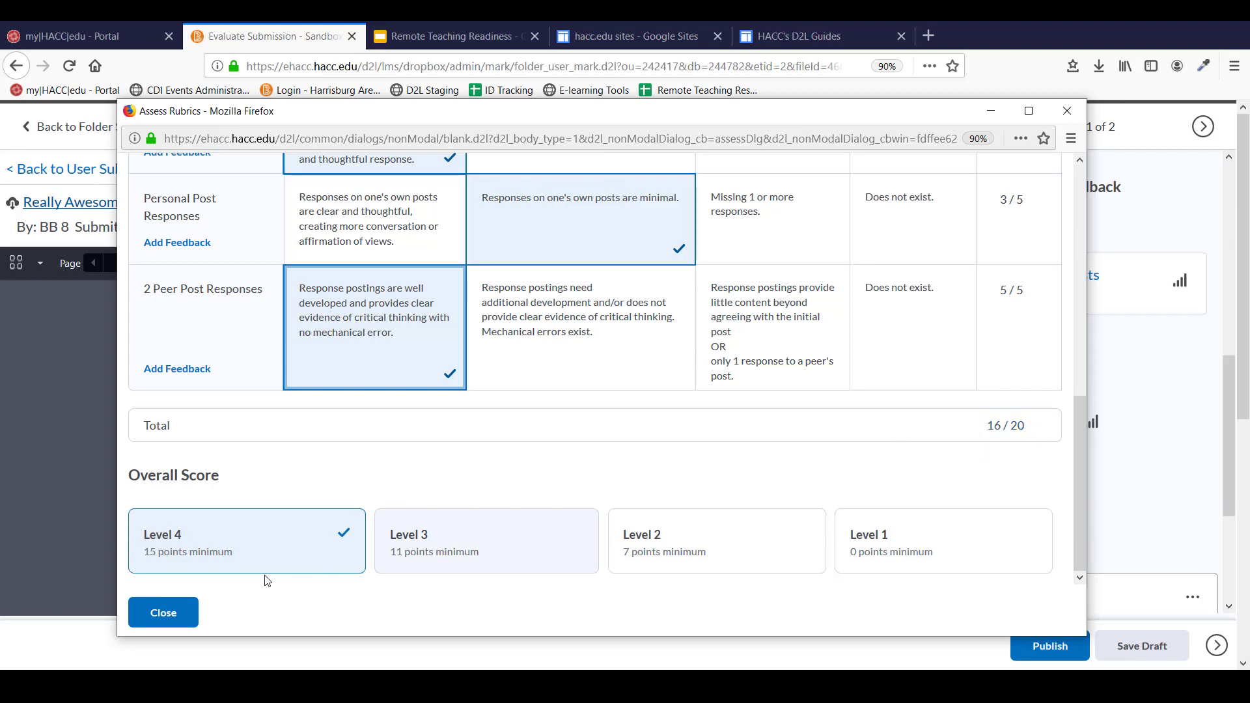
Close the completed Discussion Posts rubric and set the essay's score to 85 out of 100
{"action": "left_click", "coordinate": [170, 612]}
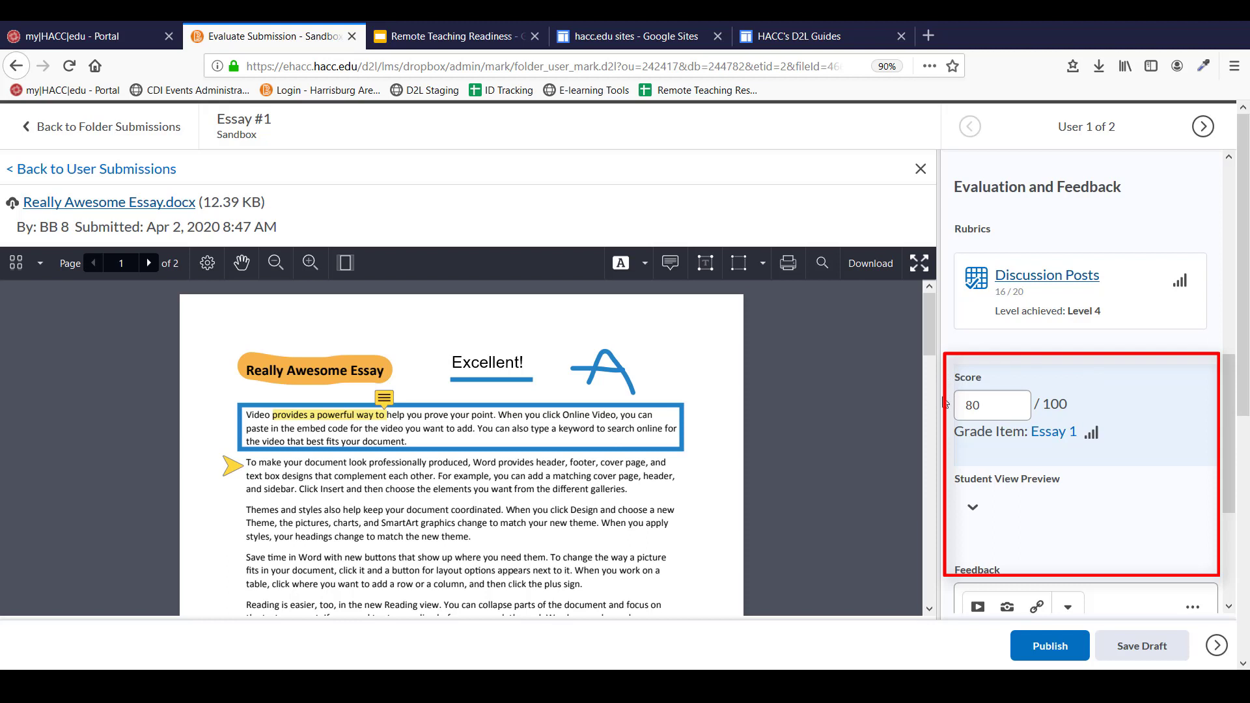
{"action": "left_click", "coordinate": [986, 405]}
{"action": "double_click", "coordinate": [988, 406]}
{"action": "key", "text": "BackSpace"}
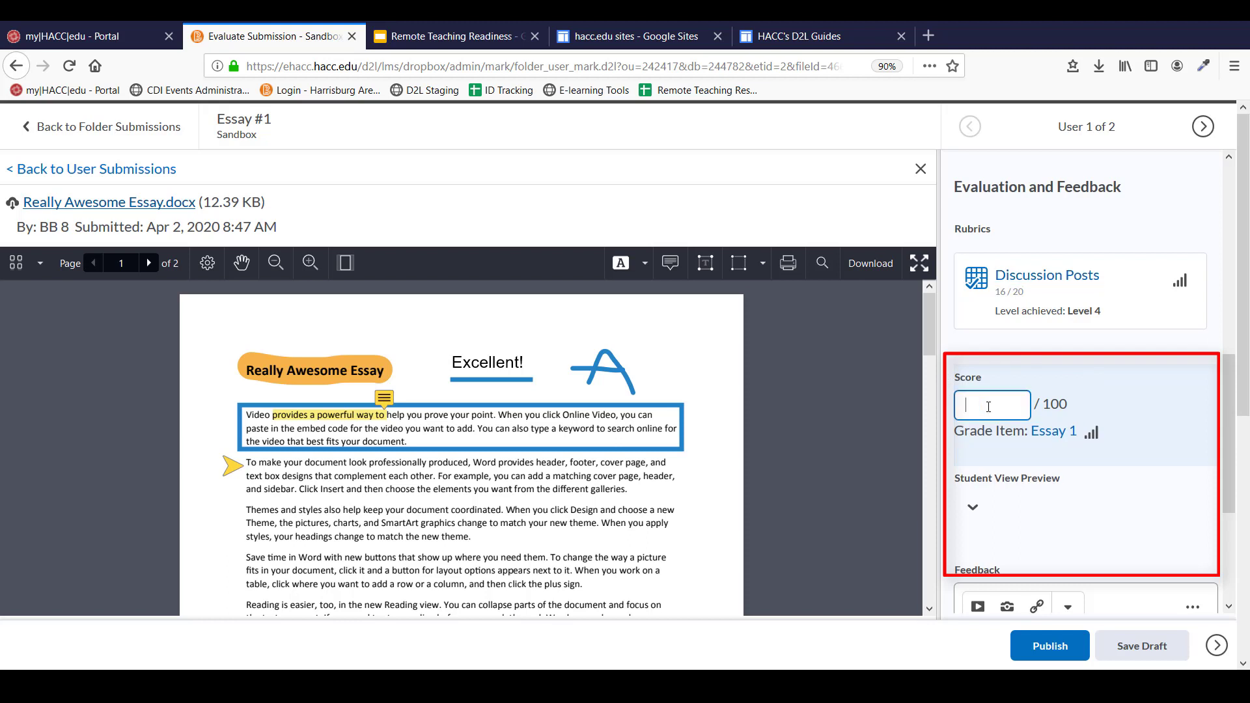
{"action": "left_click", "coordinate": [990, 354]}
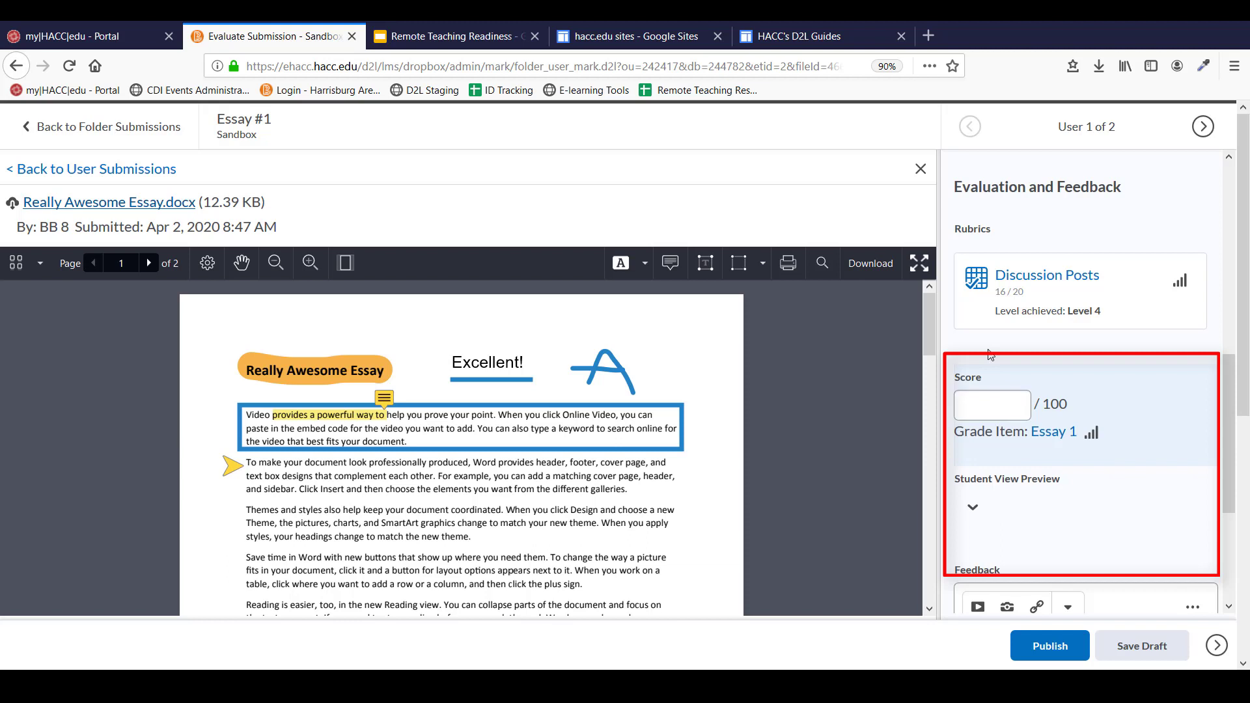
{"action": "left_click", "coordinate": [977, 403]}
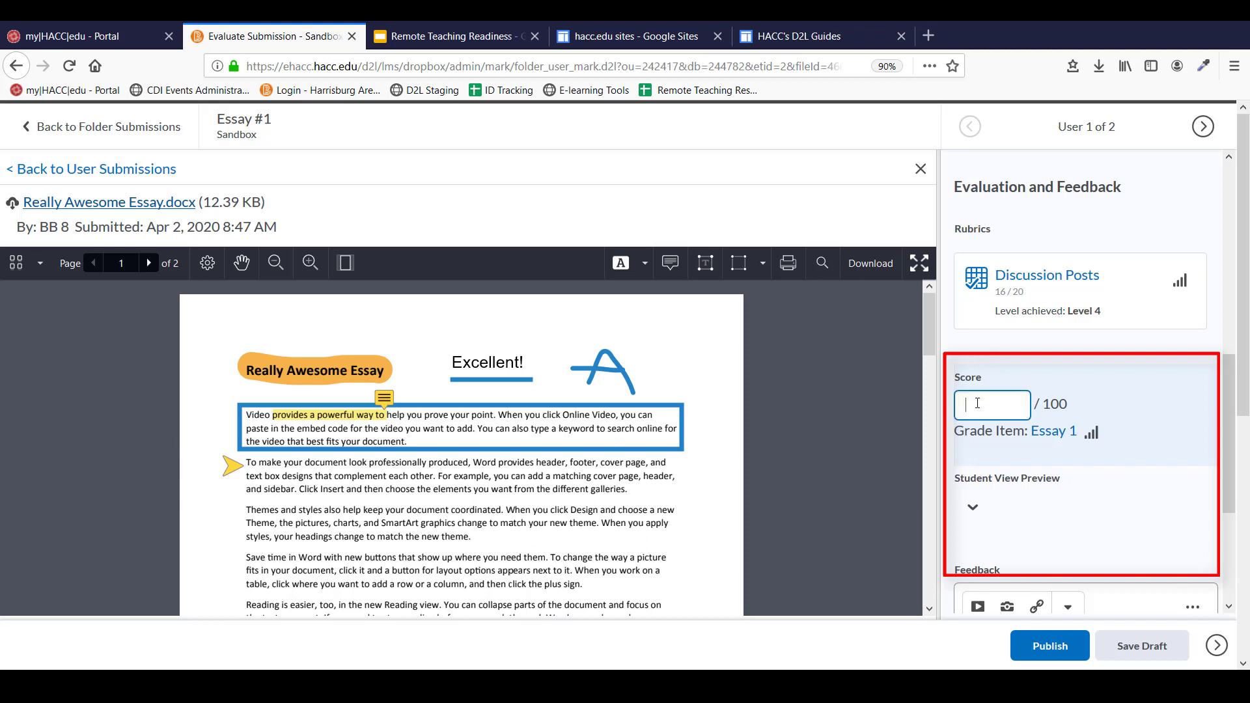
{"action": "type", "text": "85"}
{"action": "left_click", "coordinate": [1118, 482]}
Review the written feedback, file and audio recording options, and publish the first student's evaluation
{"action": "scroll", "coordinate": [1118, 482], "scroll_direction": "down", "scroll_amount": 4}
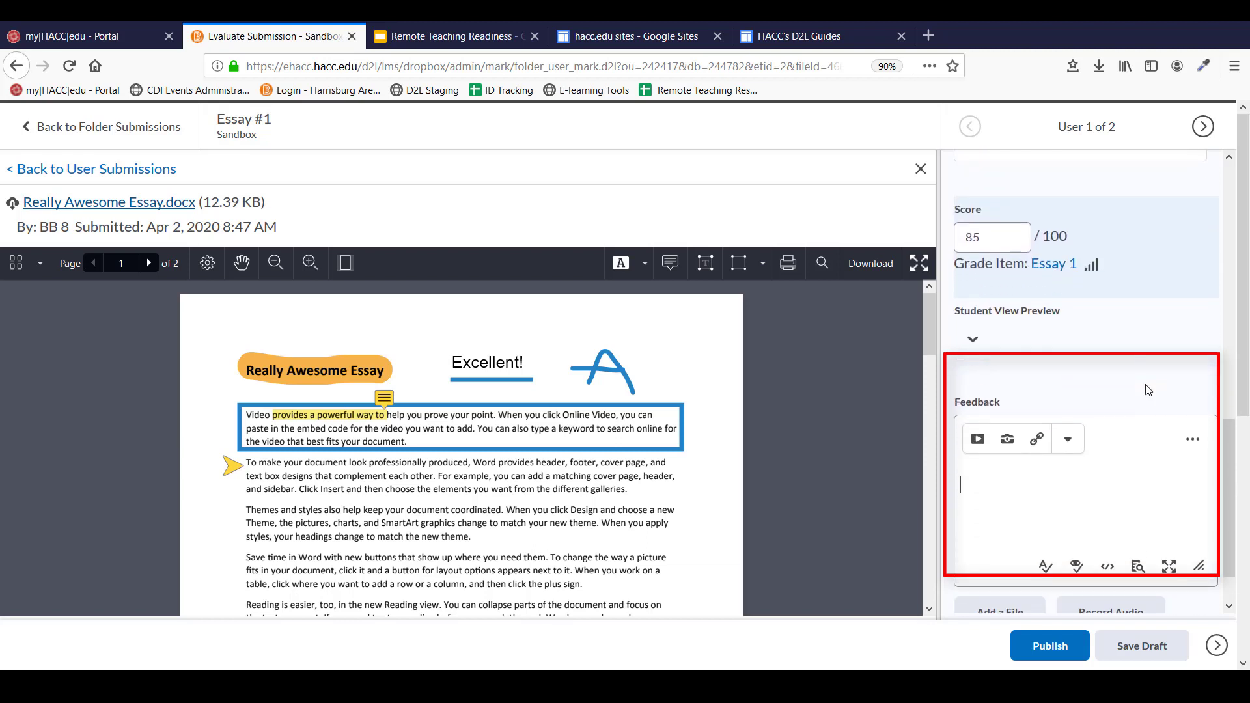
{"action": "left_click", "coordinate": [1134, 417]}
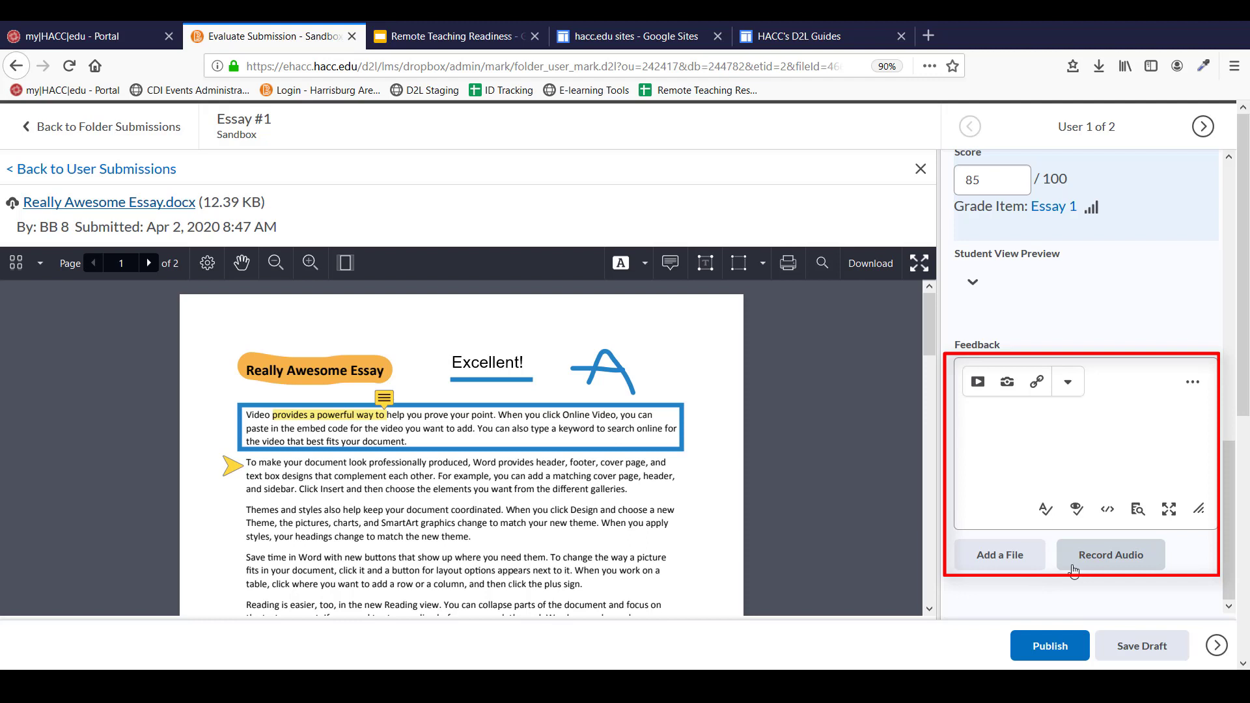
{"action": "scroll", "coordinate": [1041, 580], "scroll_direction": "down", "scroll_amount": 1}
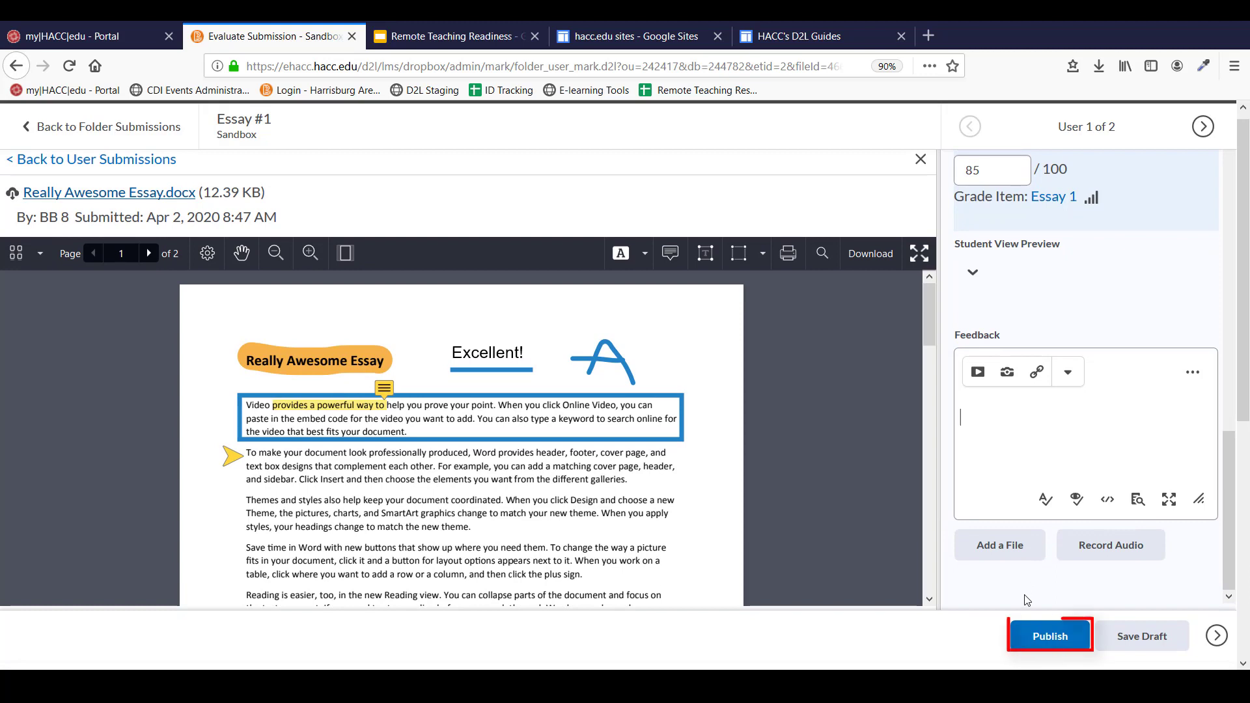
{"action": "left_click", "coordinate": [1028, 645]}
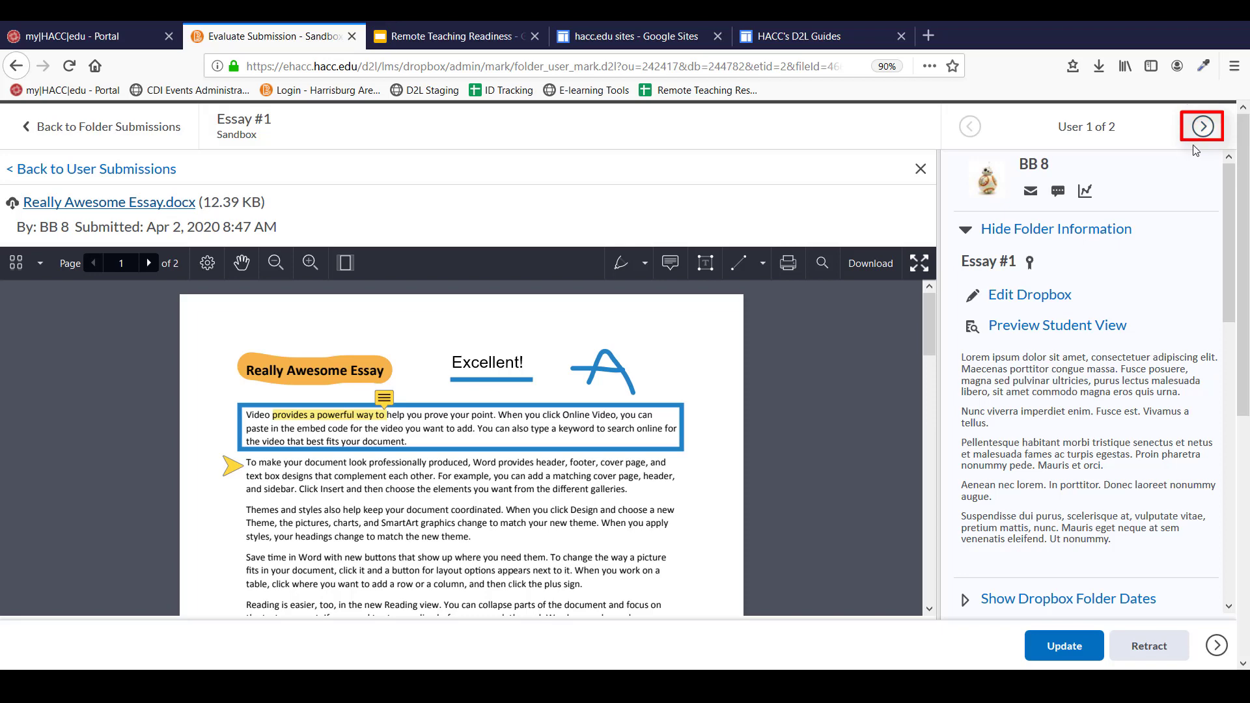
Open the next student's Really Awesome Essay.docx submission, score it 55 out of 100, and publish the evaluation
{"action": "left_click", "coordinate": [1202, 127]}
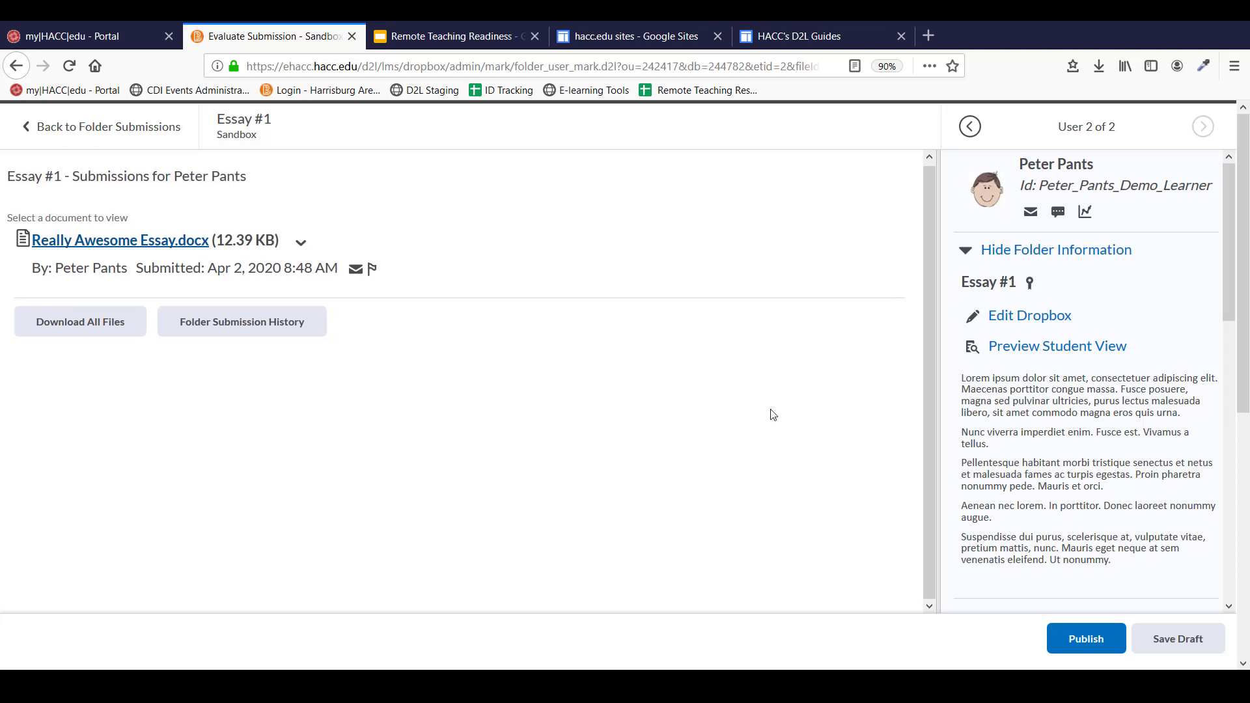
{"action": "left_click", "coordinate": [164, 243]}
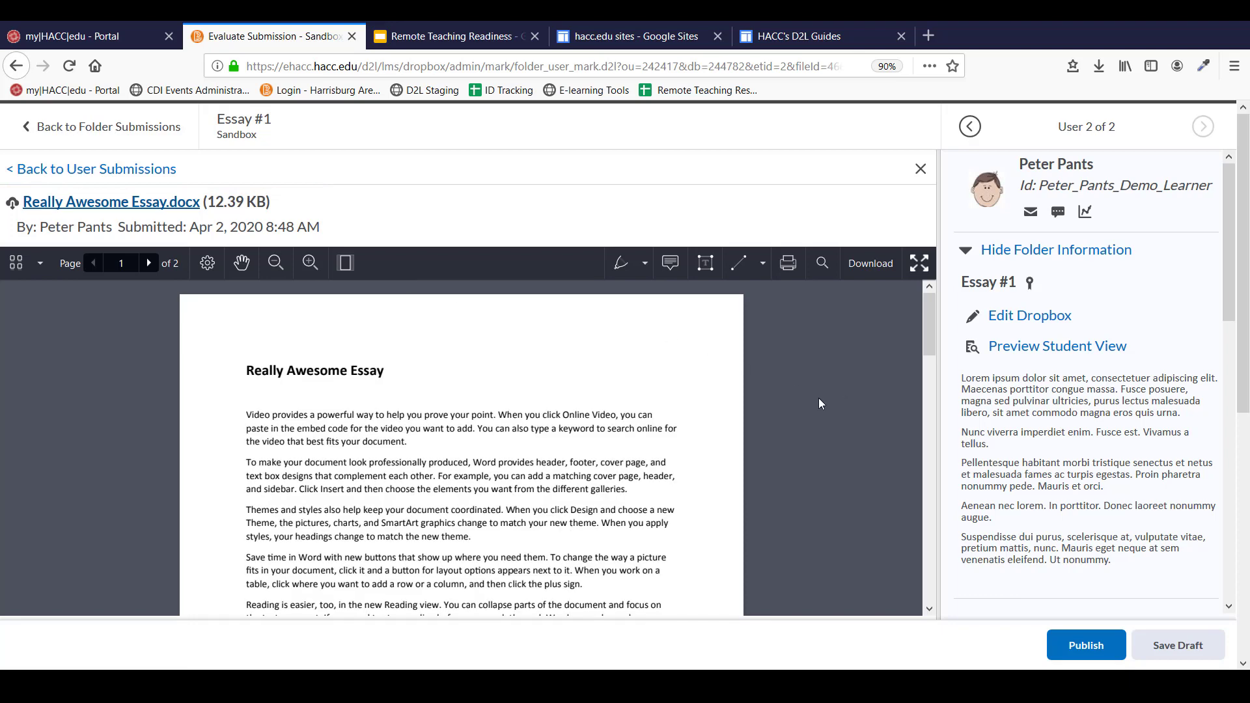
{"action": "scroll", "coordinate": [1102, 419], "scroll_direction": "down", "scroll_amount": 10}
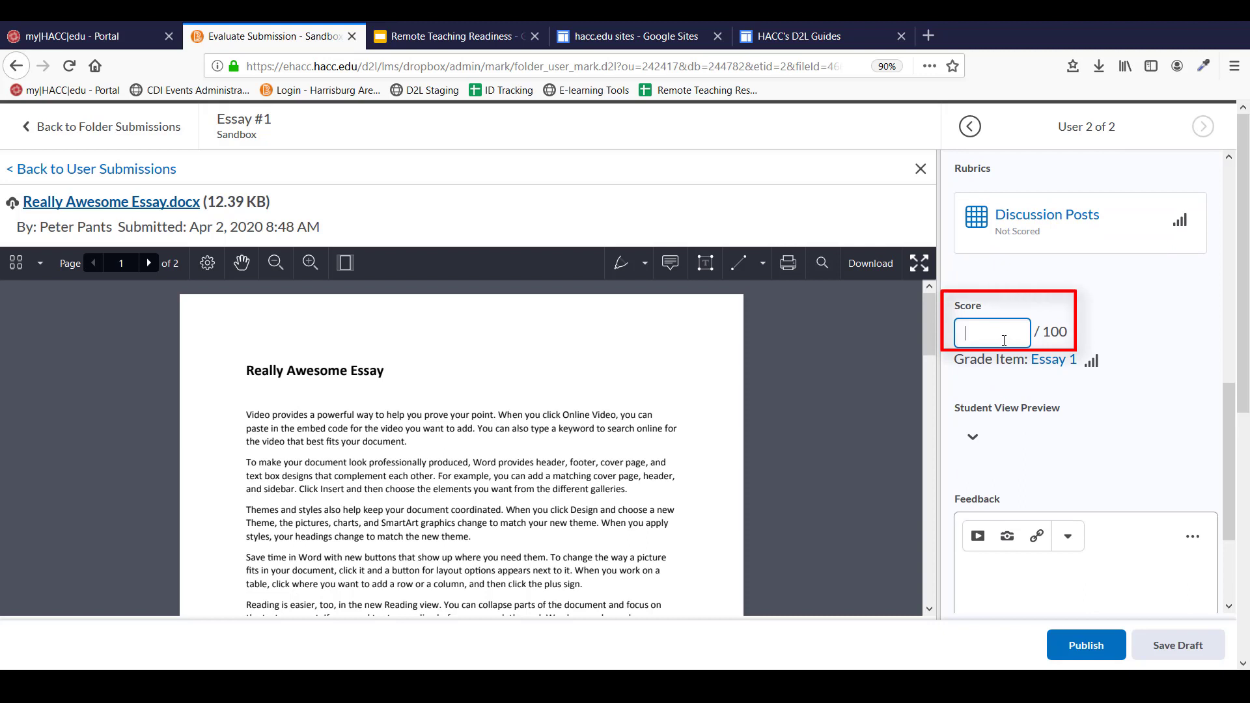
{"action": "type", "text": "55"}
{"action": "left_click", "coordinate": [1080, 654]}
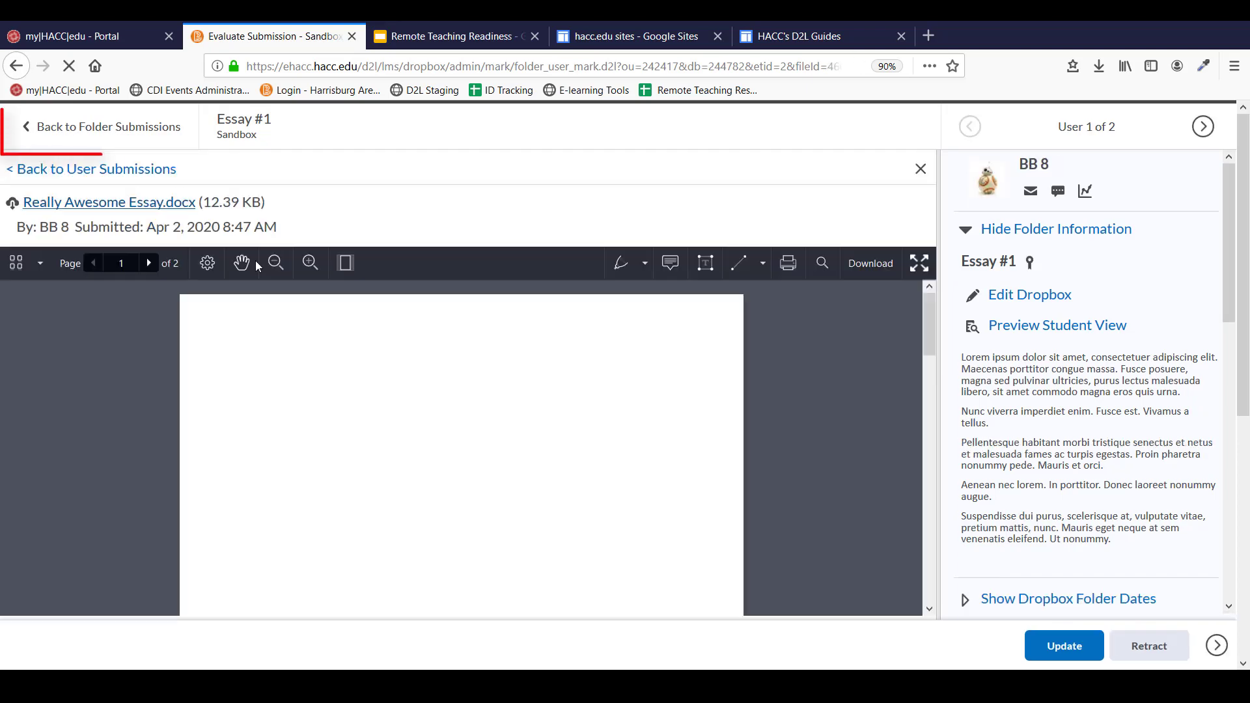
Return to the folder submissions and check both students' Essay 1 grades in the gradebook's Enter Grades view
{"action": "left_click", "coordinate": [158, 133]}
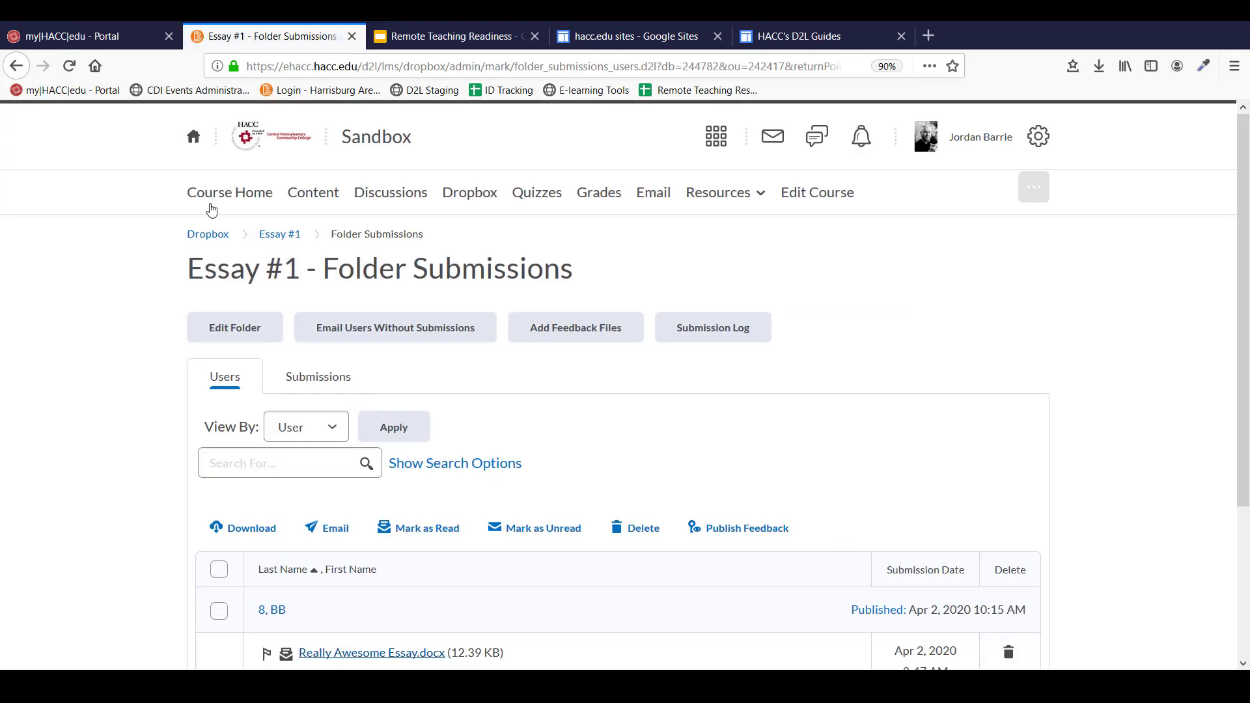
{"action": "left_click", "coordinate": [591, 200]}
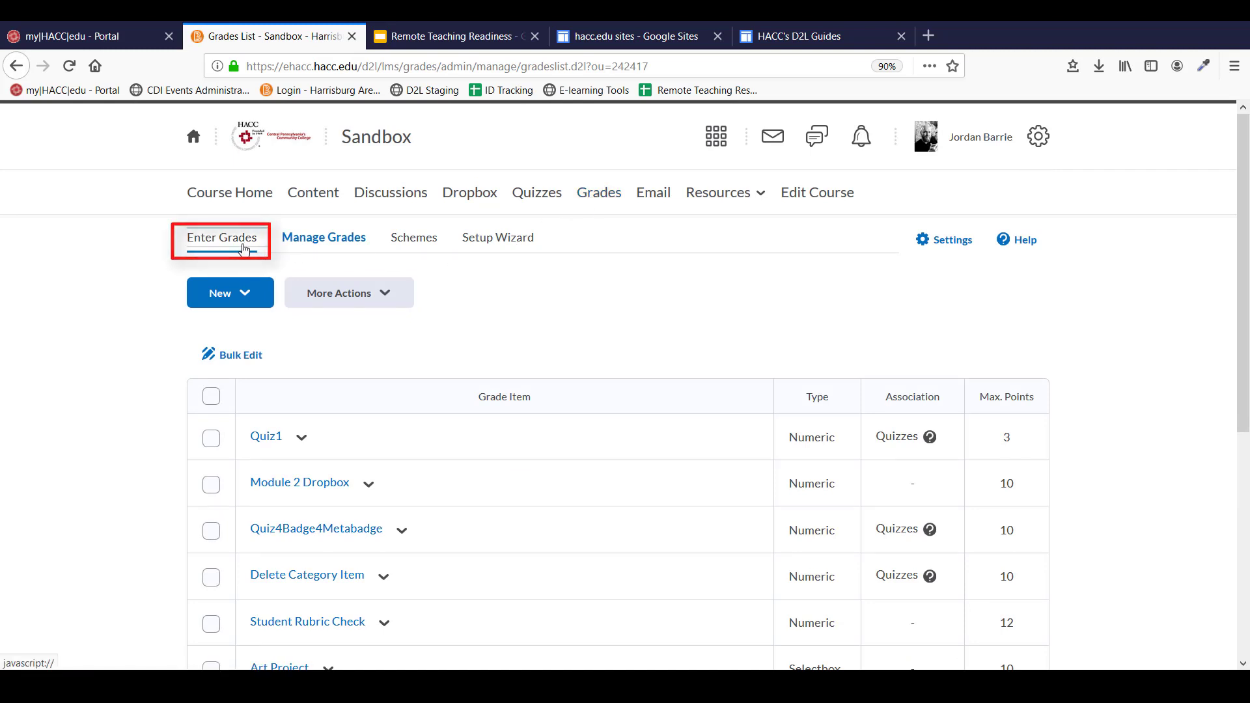
{"action": "left_click", "coordinate": [245, 250]}
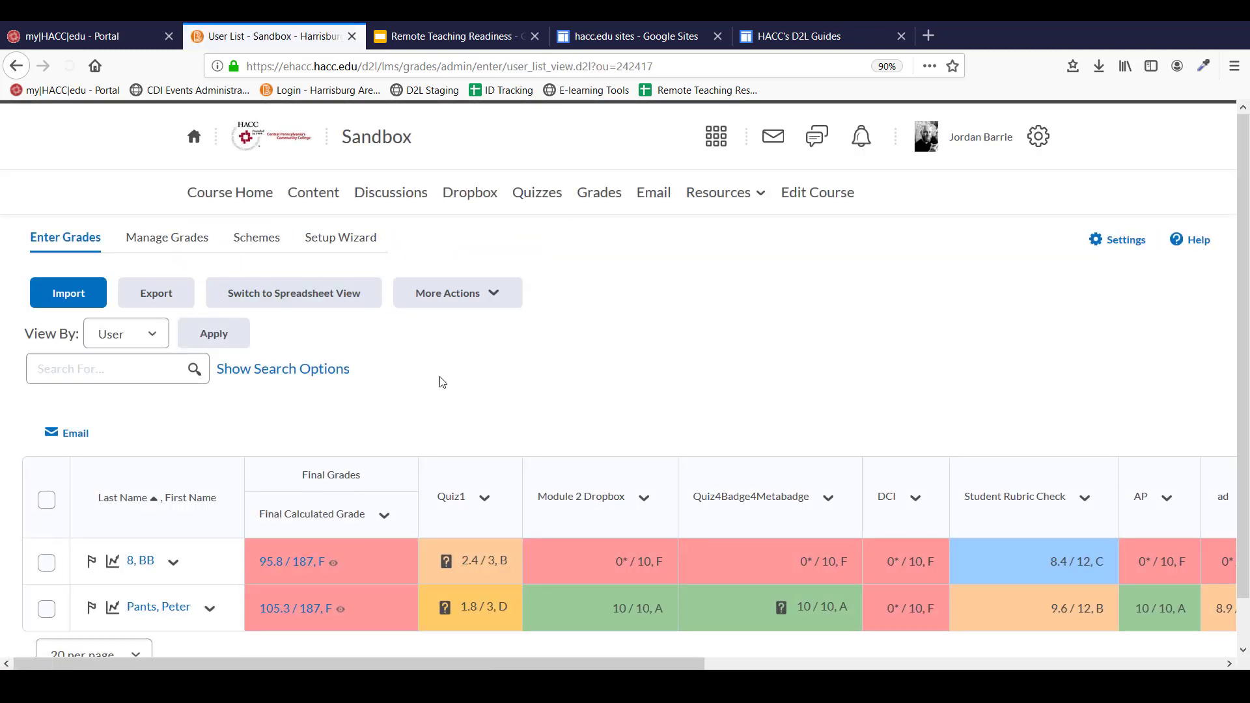
{"action": "scroll", "coordinate": [468, 385], "scroll_direction": "down", "scroll_amount": 1}
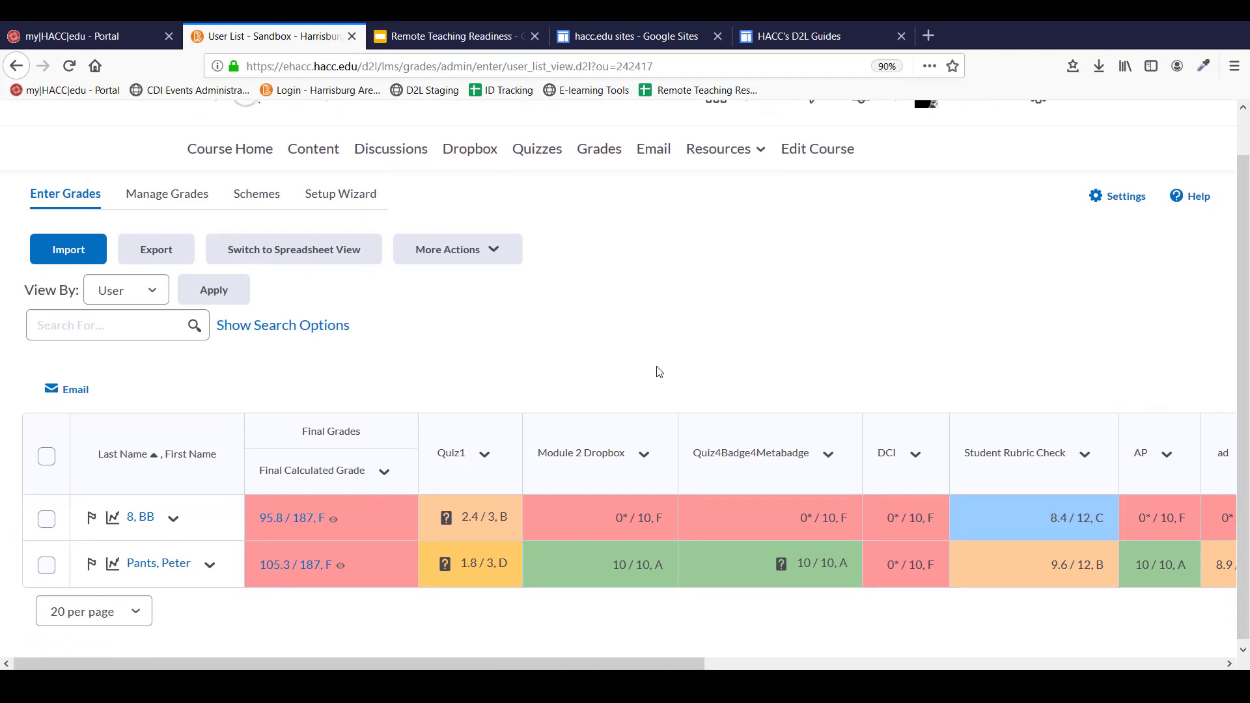
{"action": "left_click_drag", "start_coordinate": [641, 663], "coordinate": [1194, 615]}
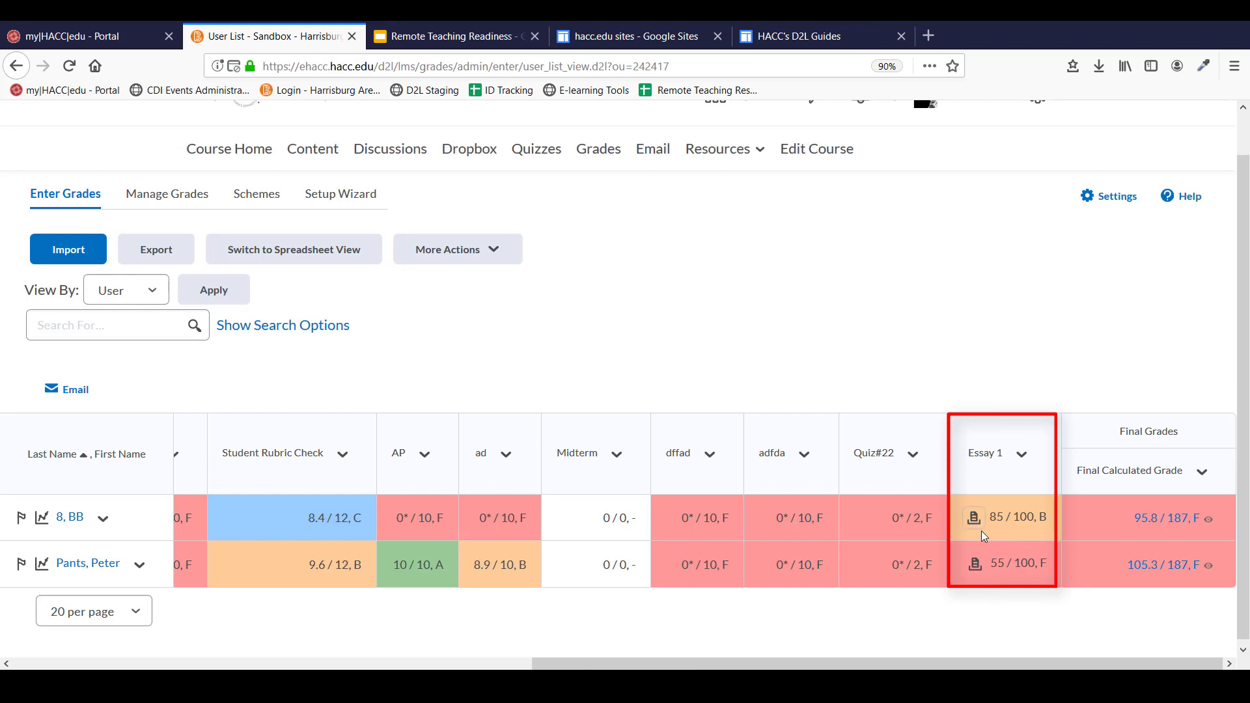
Open the first student's Essay #1 submission from the gradebook's Essay 1 column and review its rubric, score and feedback
{"action": "left_click", "coordinate": [981, 532]}
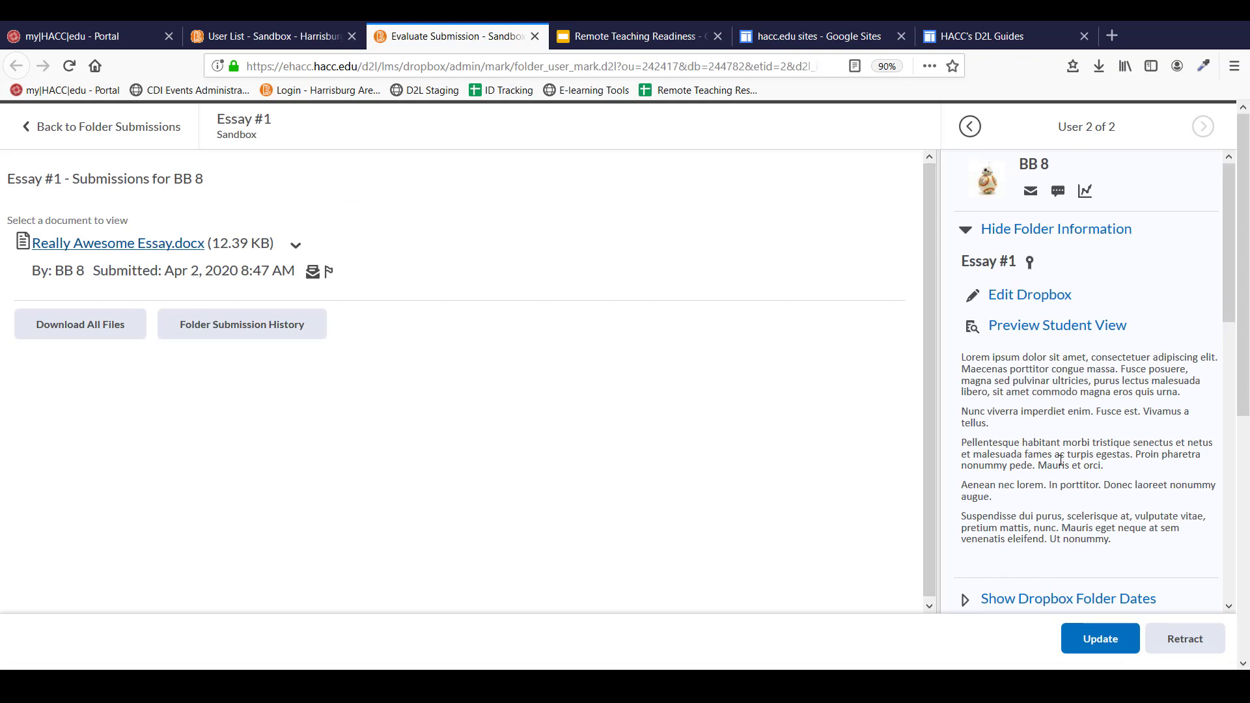
{"action": "scroll", "coordinate": [1060, 460], "scroll_direction": "down", "scroll_amount": 10}
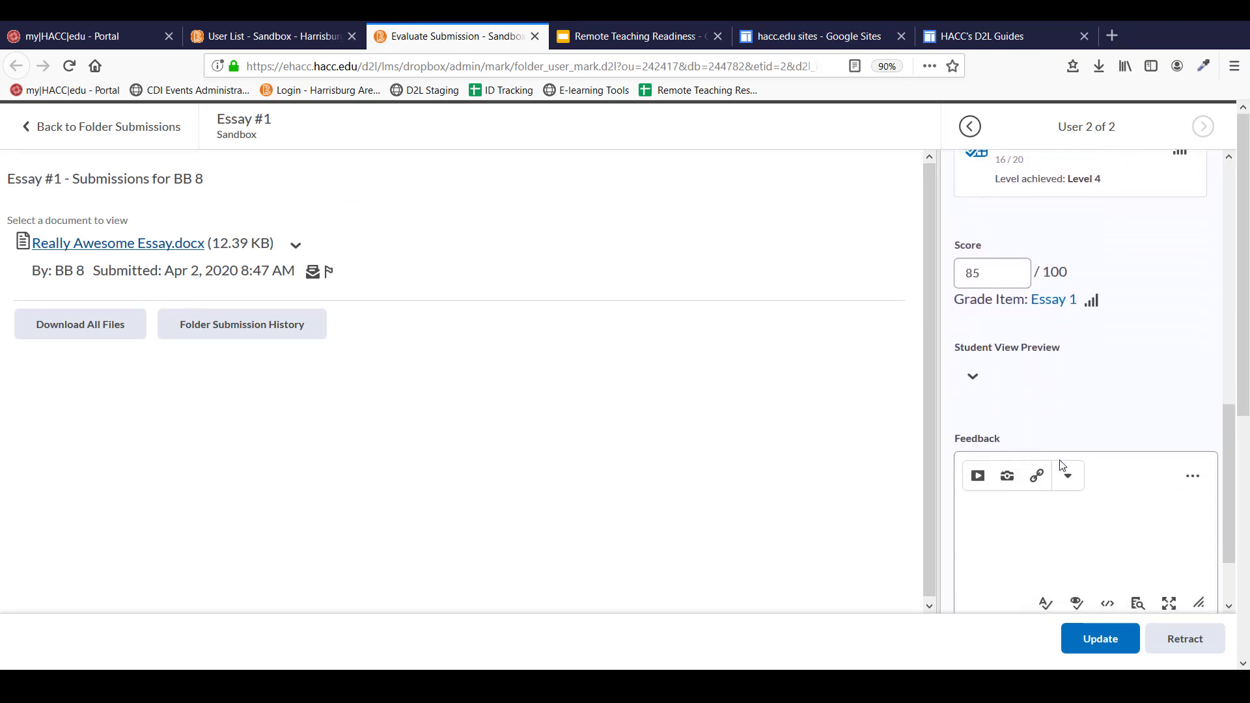
{"action": "scroll", "coordinate": [1061, 464], "scroll_direction": "down", "scroll_amount": 2}
{"action": "scroll", "coordinate": [1060, 464], "scroll_direction": "up", "scroll_amount": 12}
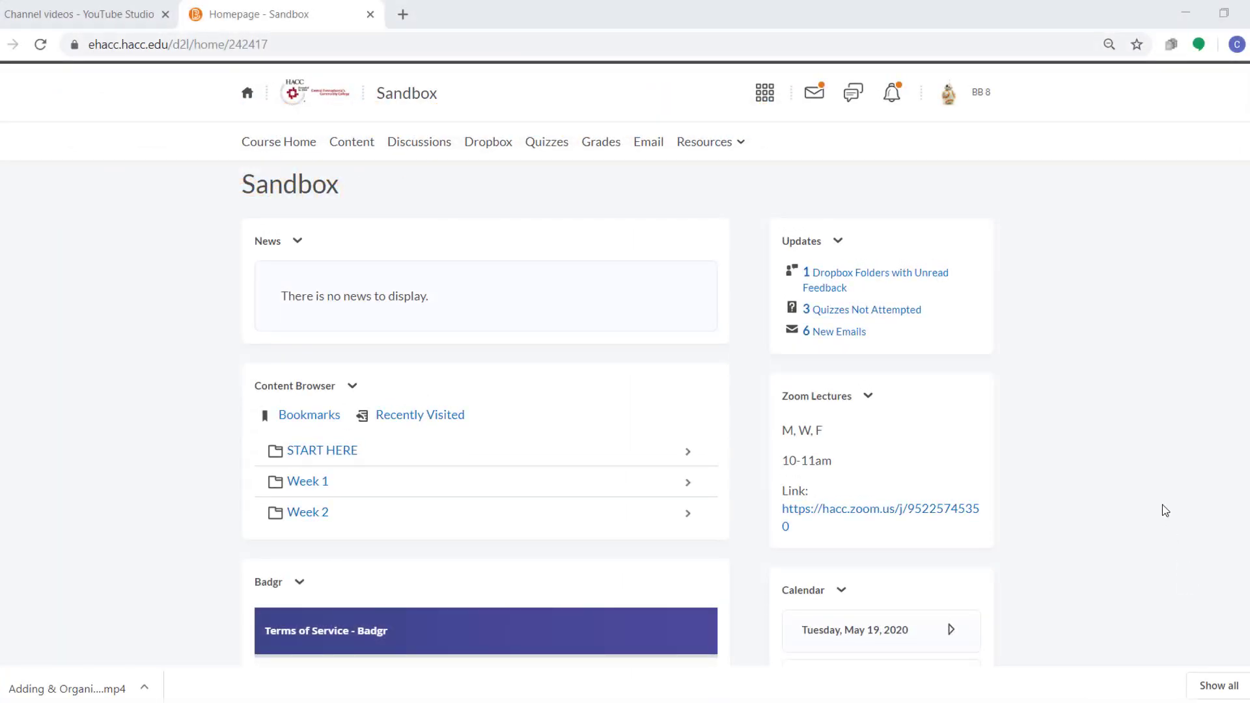
In the student's view of the Sandbox course, check the update notifications and open the student's grades
{"action": "left_click", "coordinate": [899, 112]}
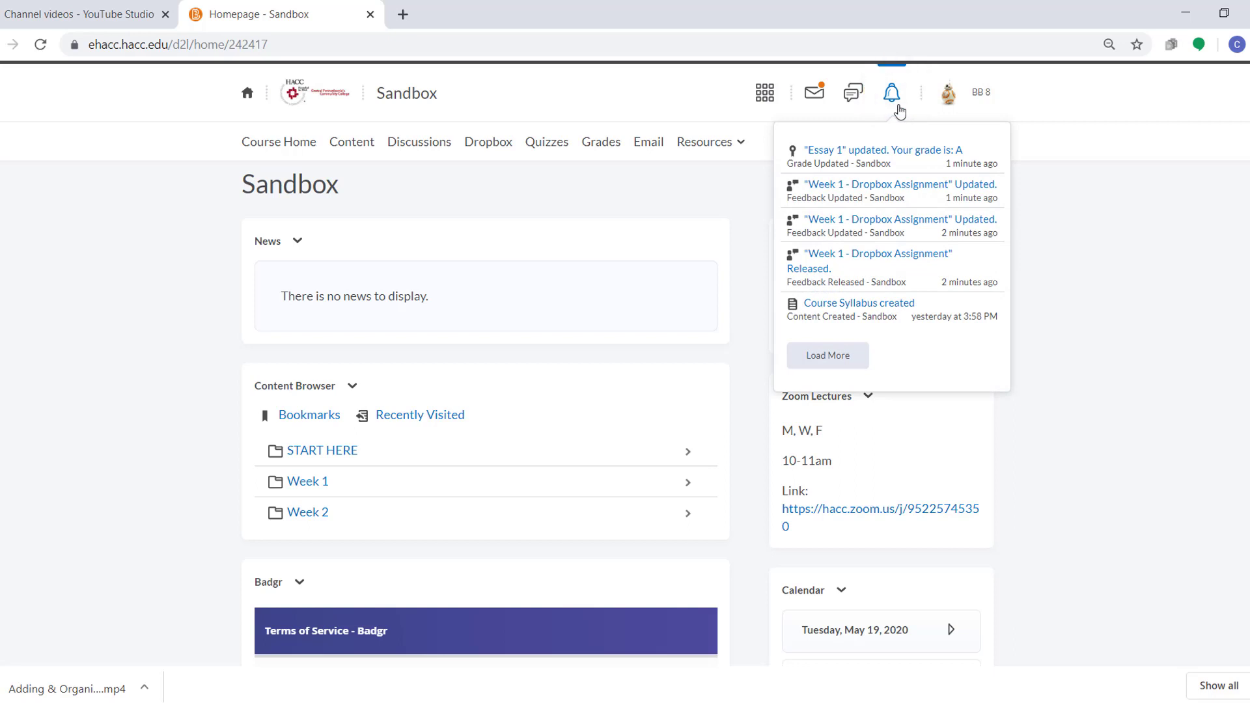
{"action": "left_click", "coordinate": [900, 112]}
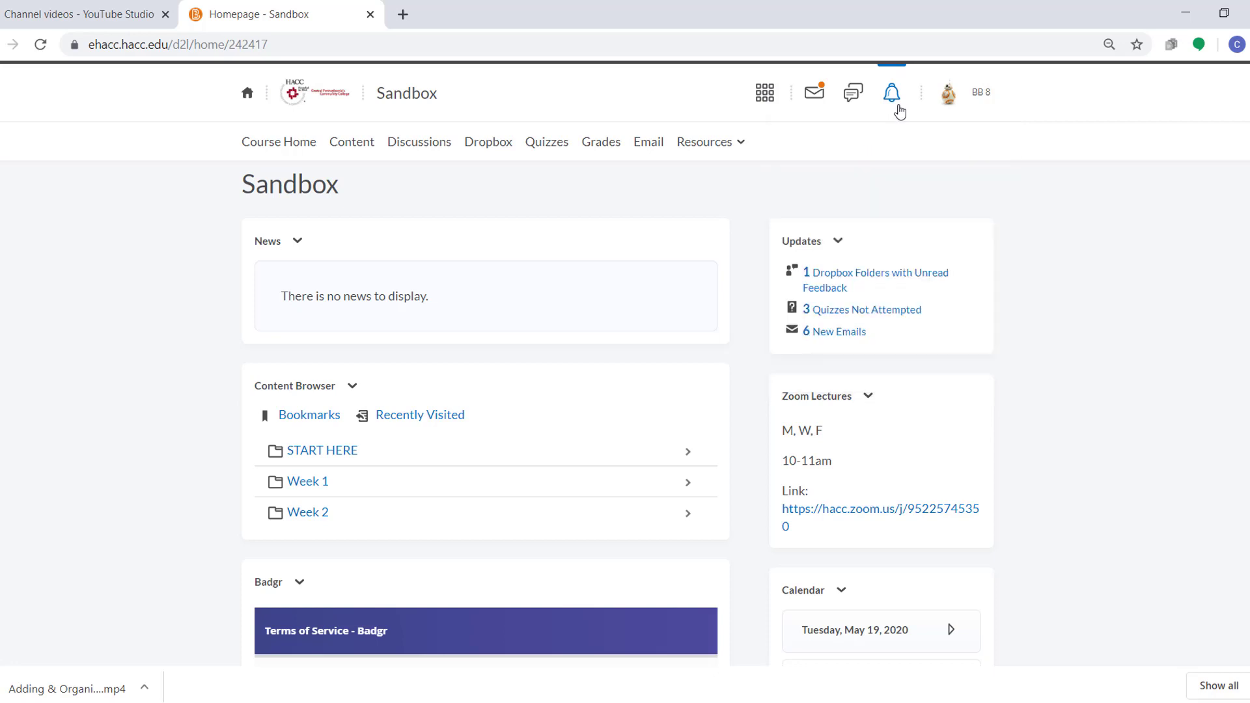
{"action": "left_click", "coordinate": [617, 151]}
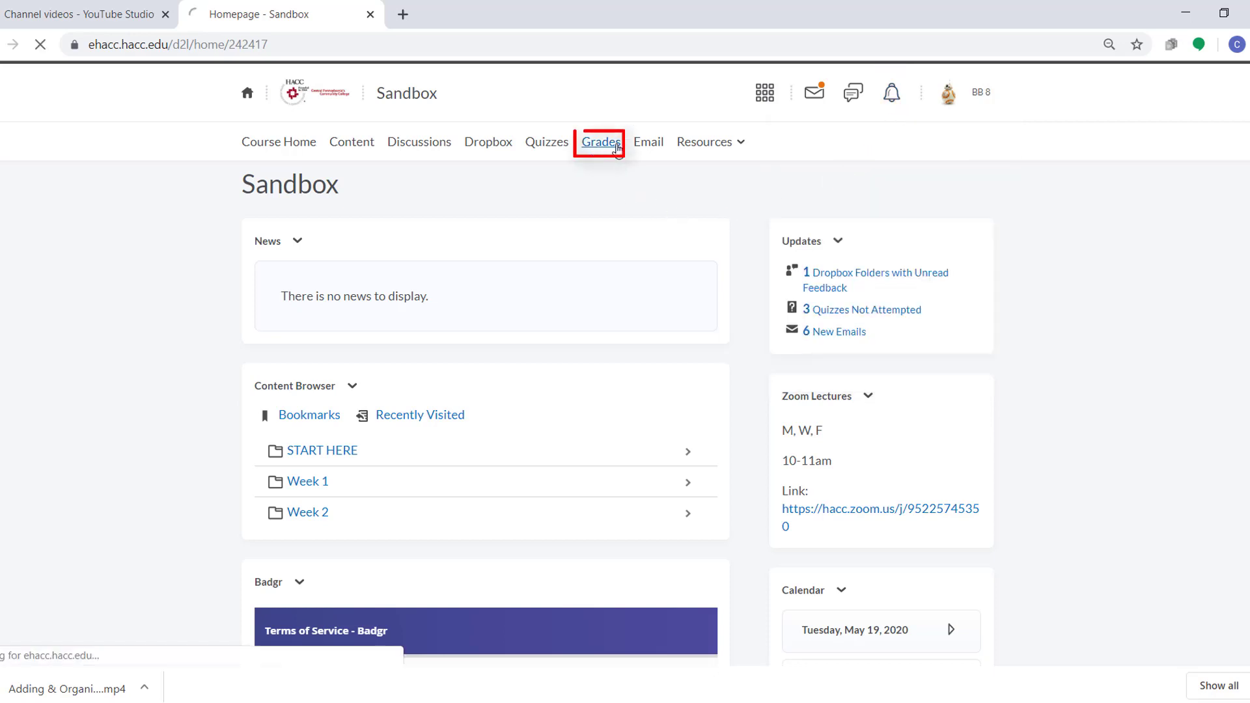
Open the inline feedback for Course Syllabus.pdf under the Essay 1 grade item and read the note on the document
{"action": "scroll", "coordinate": [798, 418], "scroll_direction": "down", "scroll_amount": 2}
{"action": "scroll", "coordinate": [798, 419], "scroll_direction": "down", "scroll_amount": 3}
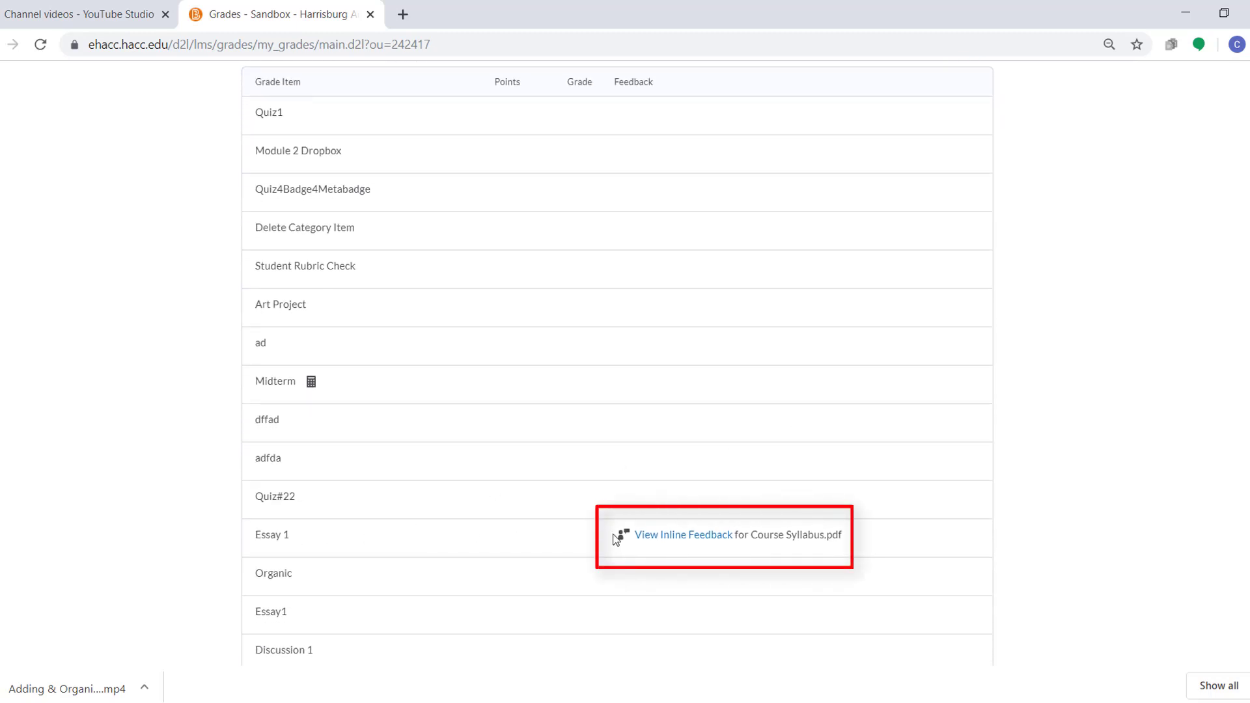
{"action": "left_click", "coordinate": [692, 542]}
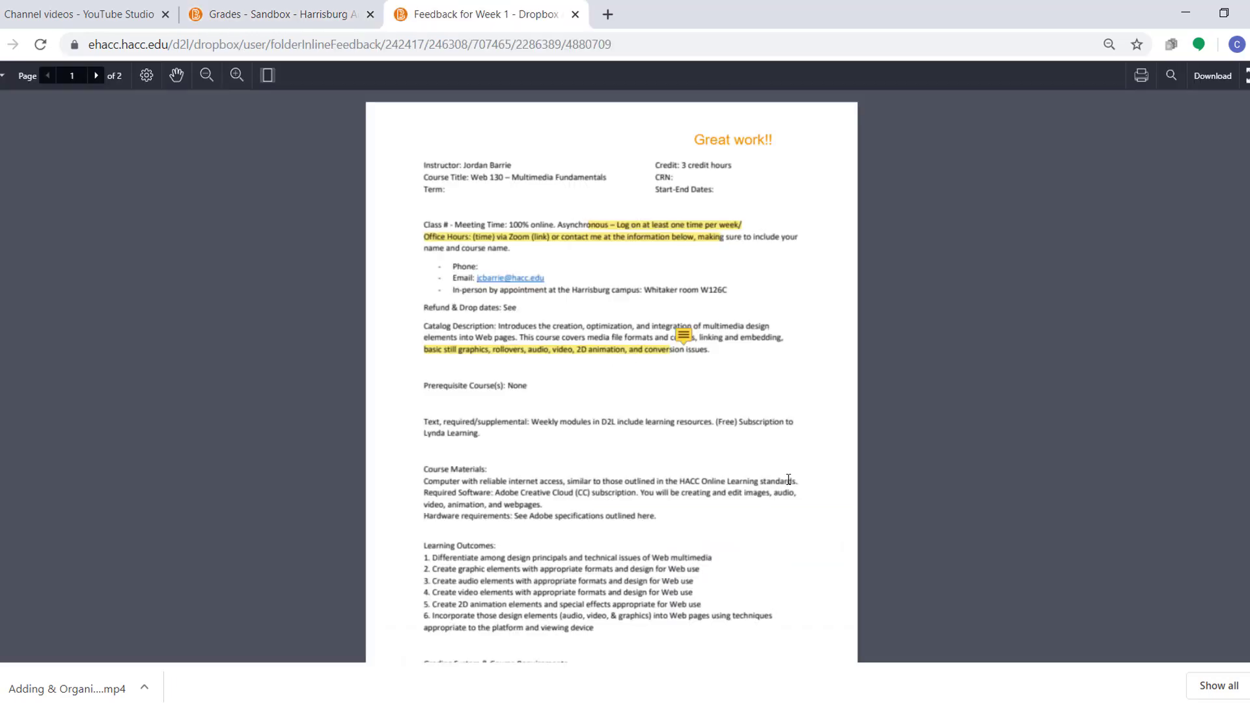
{"action": "left_click", "coordinate": [683, 335]}
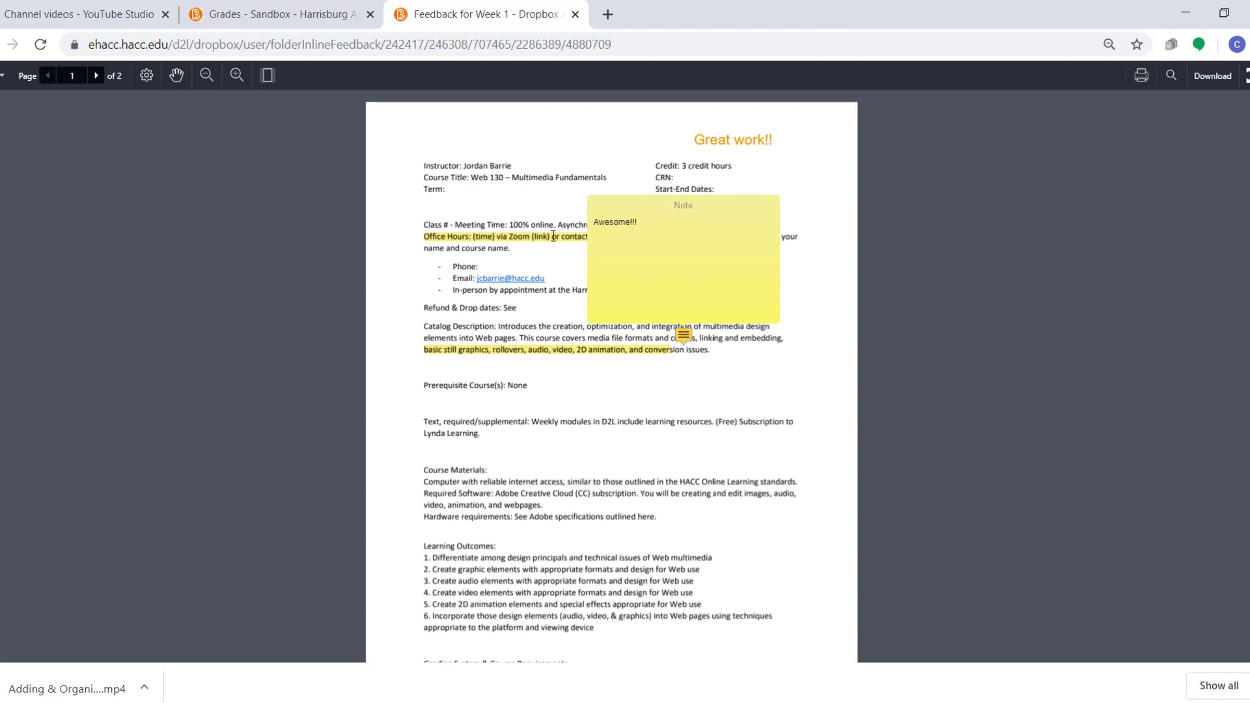
From the student's Dropbox folders, open the unread Week 1 - Dropbox Assignment feedback and view its inline feedback and note
{"action": "left_click", "coordinate": [303, 14]}
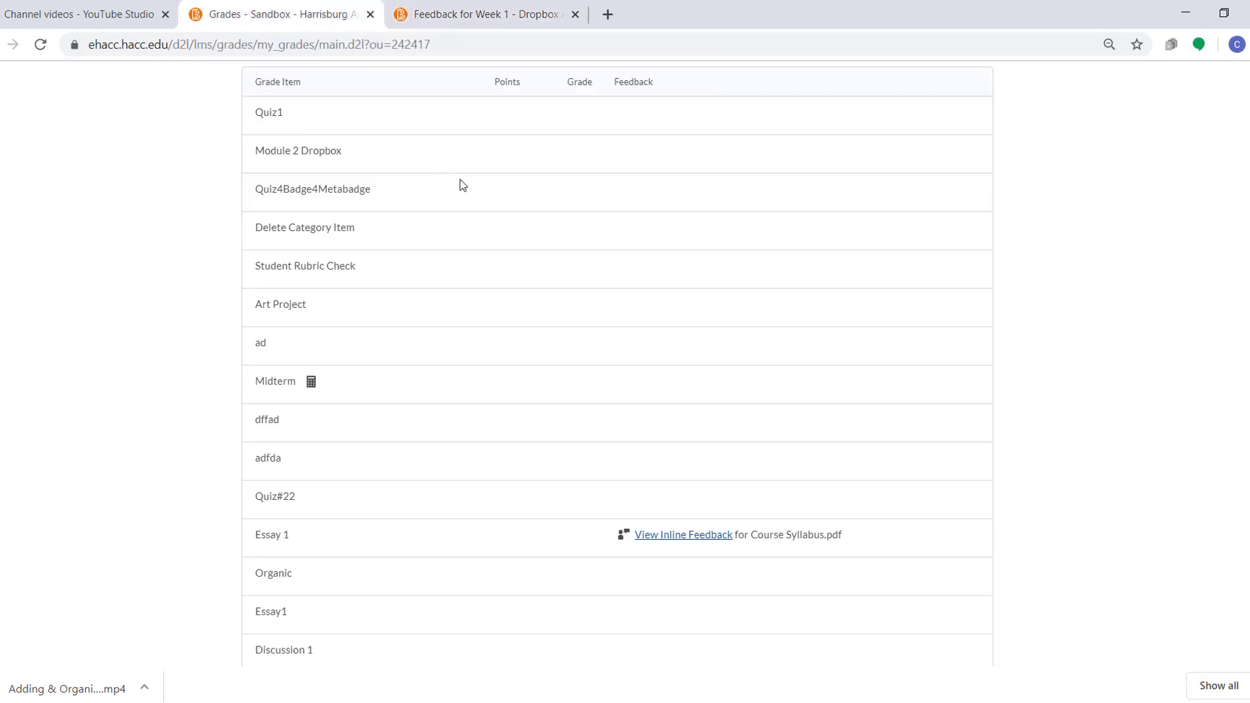
{"action": "scroll", "coordinate": [462, 186], "scroll_direction": "up", "scroll_amount": 4}
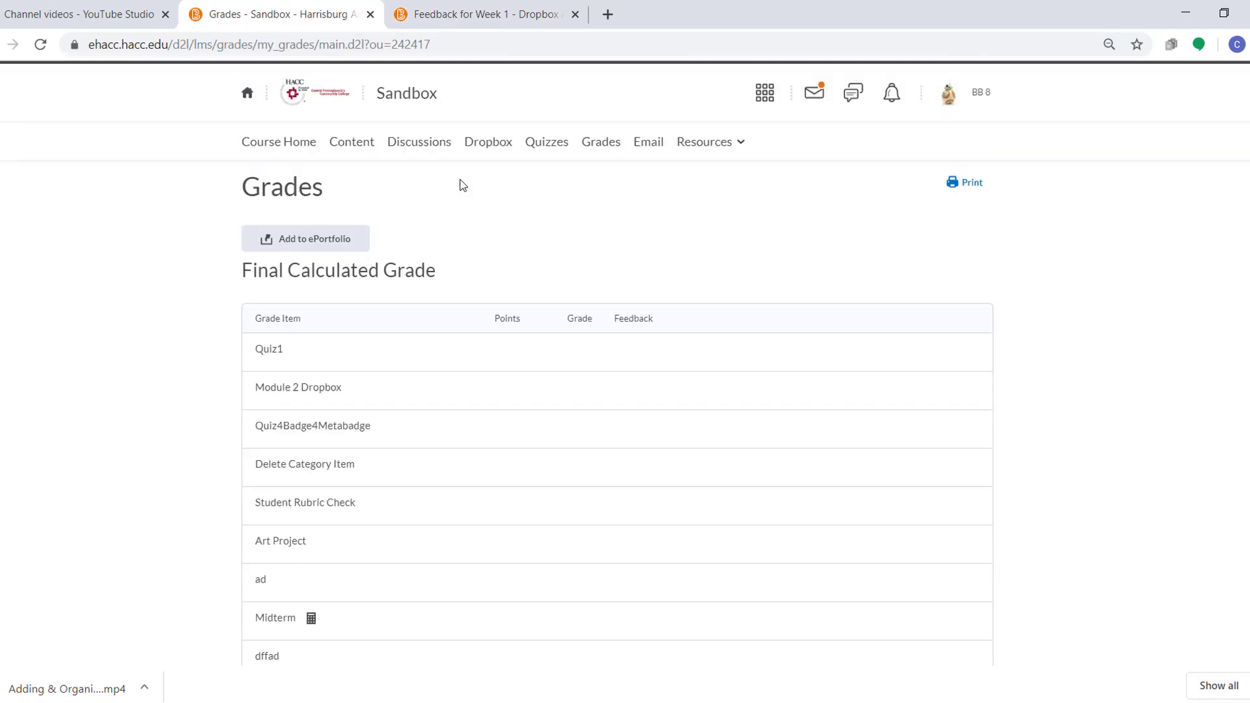
{"action": "left_click", "coordinate": [496, 147]}
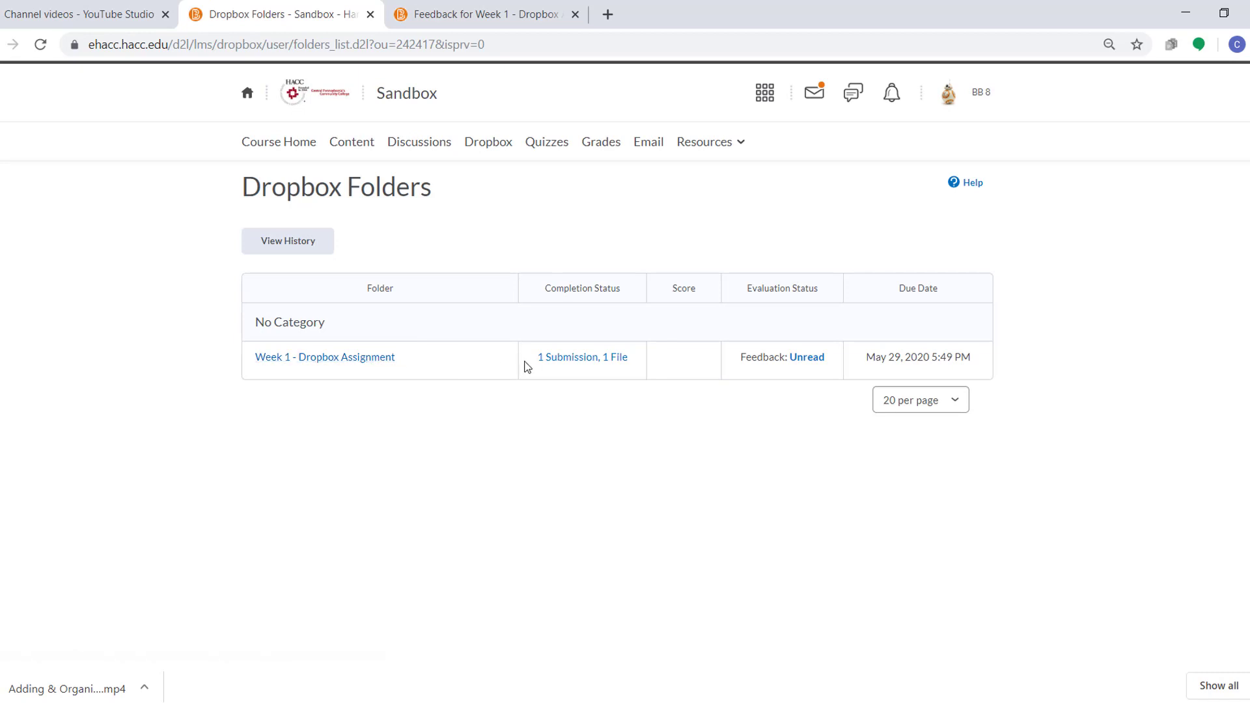
{"action": "left_click", "coordinate": [807, 357]}
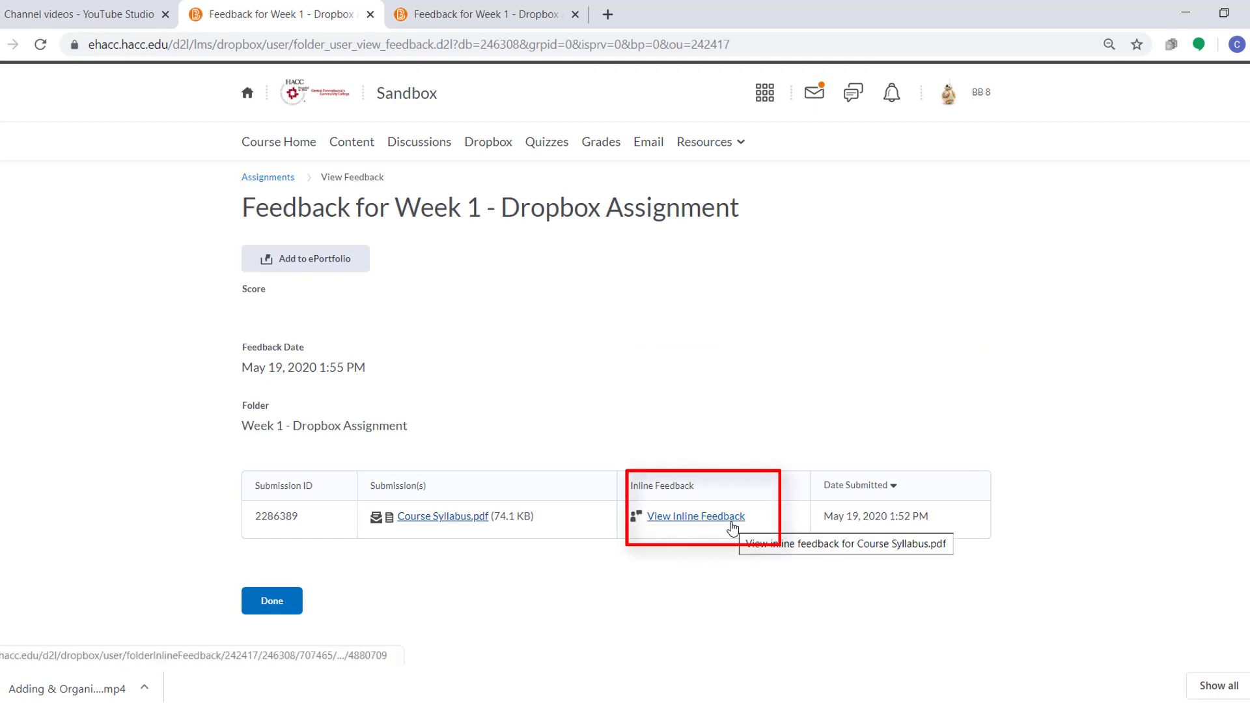
{"action": "left_click", "coordinate": [732, 527]}
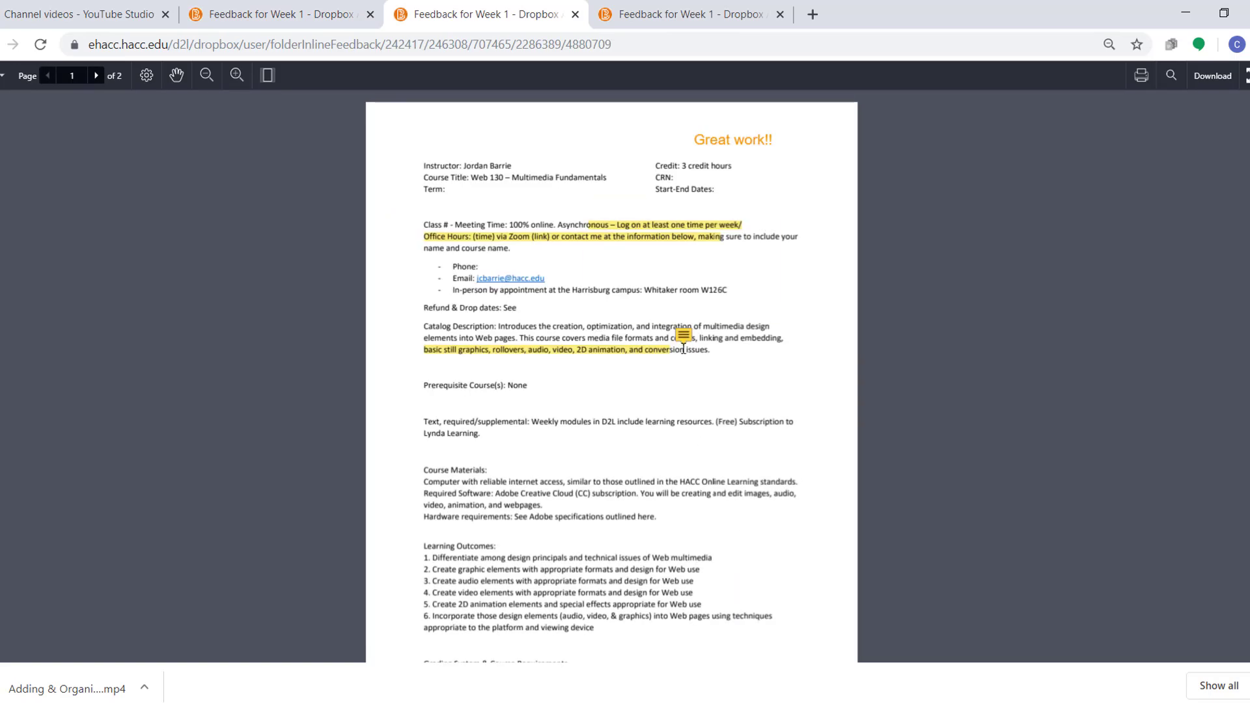
{"action": "mouse_move", "coordinate": [683, 342]}
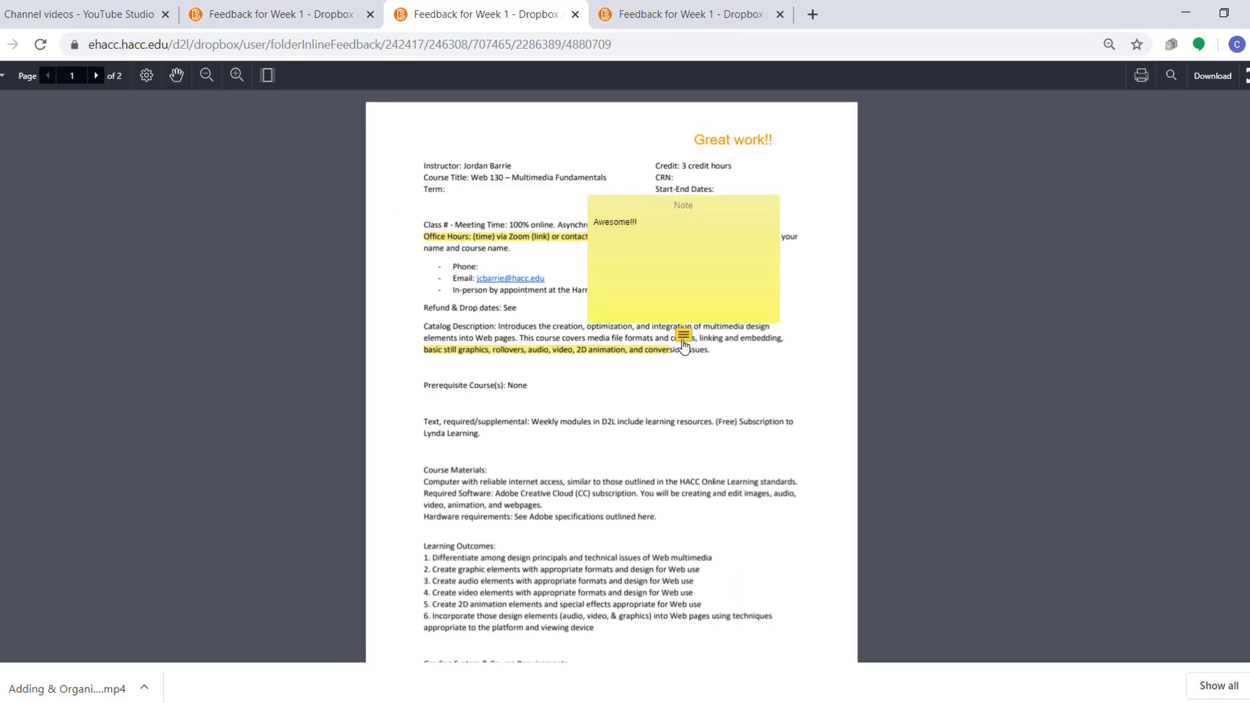